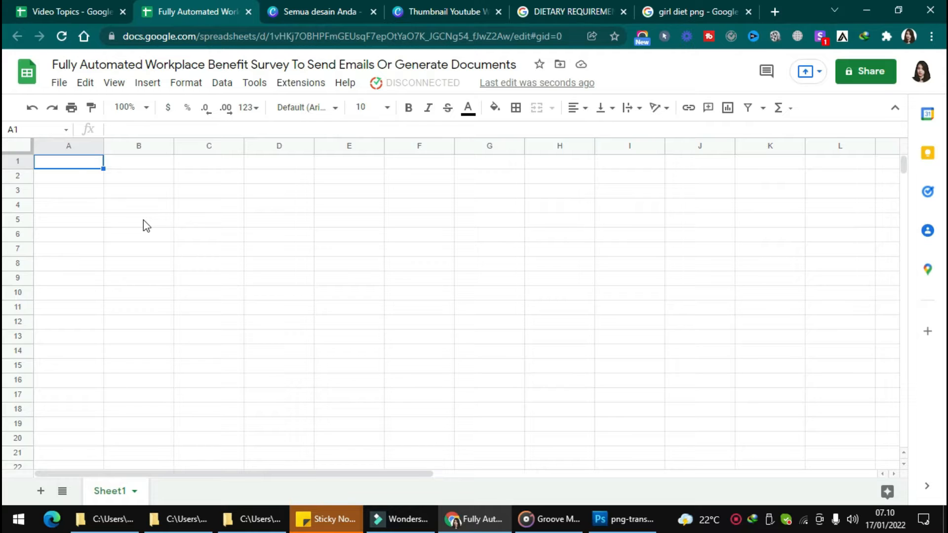
# - Open Kulfi Forms' template selection, find the Workplace Benefit Survey template and load it into the spreadsheet
pyautogui.click(318, 88)
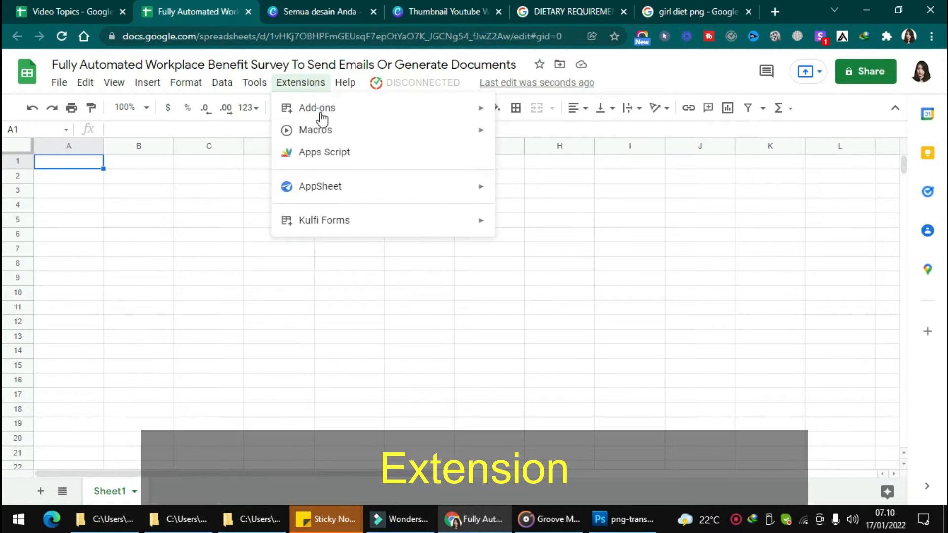
pyautogui.click(360, 218)
pyautogui.click(525, 219)
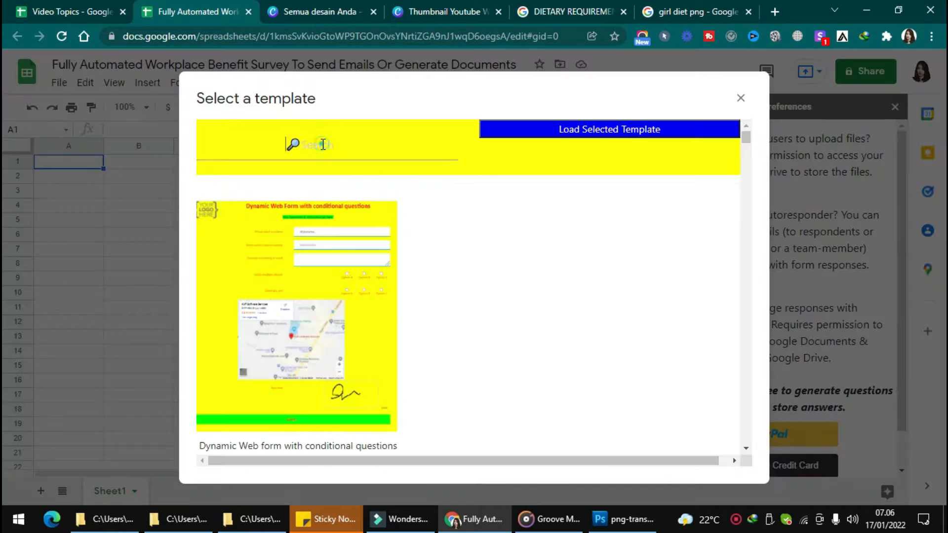
pyautogui.click(321, 143)
pyautogui.write('workp')
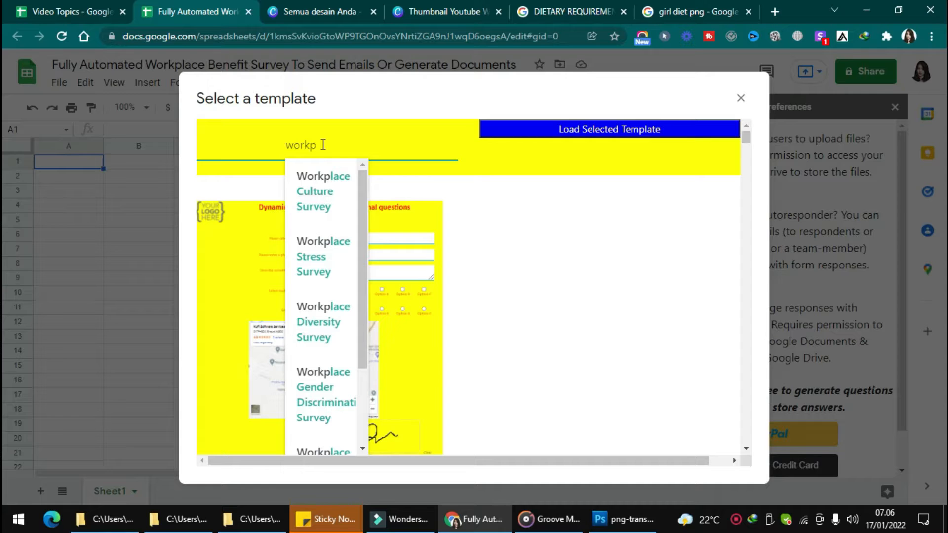
pyautogui.scroll(-2, 335, 382)
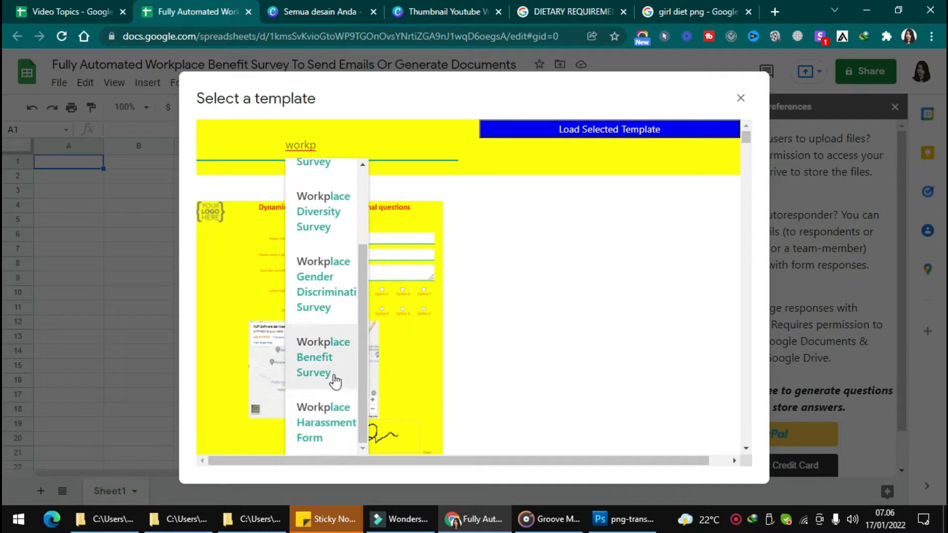
pyautogui.click(335, 375)
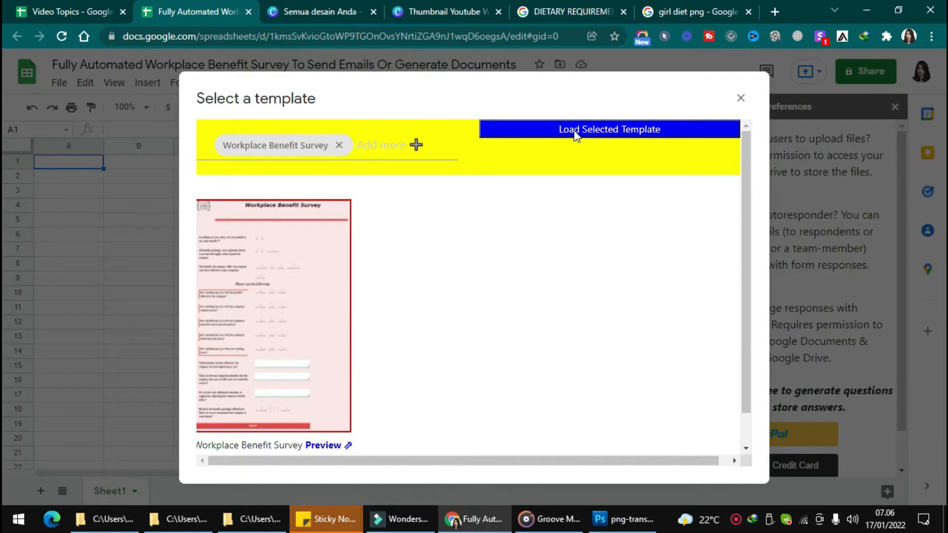
pyautogui.click(576, 129)
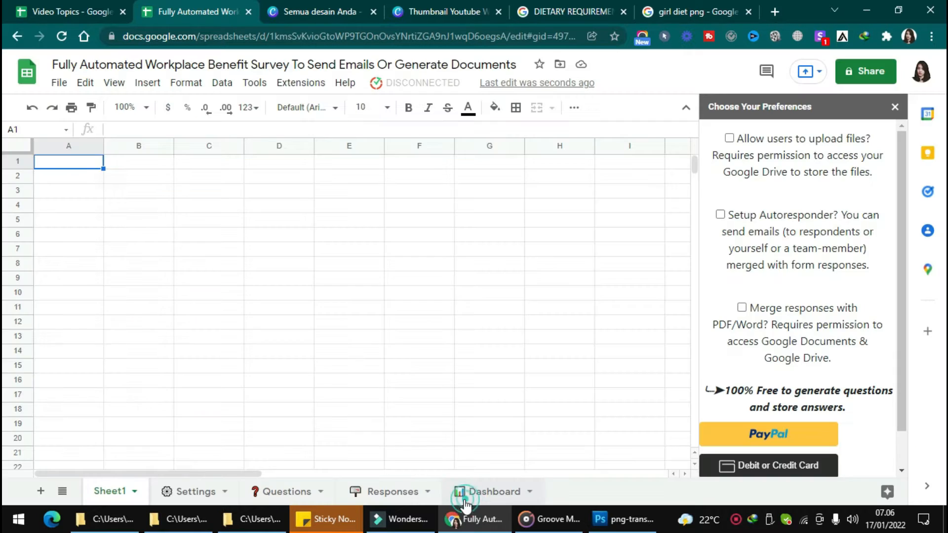
# - Look through the generated Dashboard, Responses, Questions and Settings sheets
pyautogui.click(461, 491)
pyautogui.click(392, 491)
pyautogui.click(285, 491)
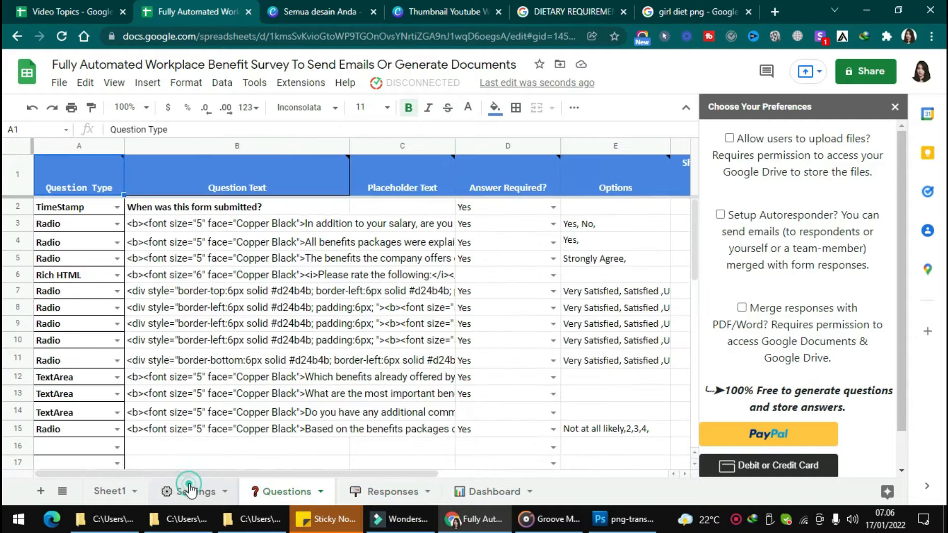
pyautogui.click(190, 492)
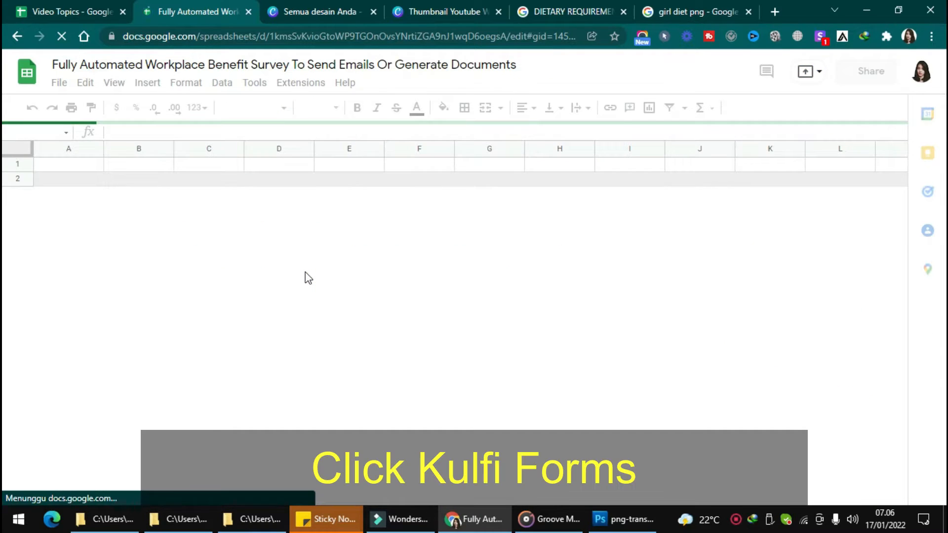
# - Request the web form's link from Kulfi Forms and authorize Kulfi_Forms_ClientScript for the Google account
pyautogui.click(409, 83)
pyautogui.click(395, 108)
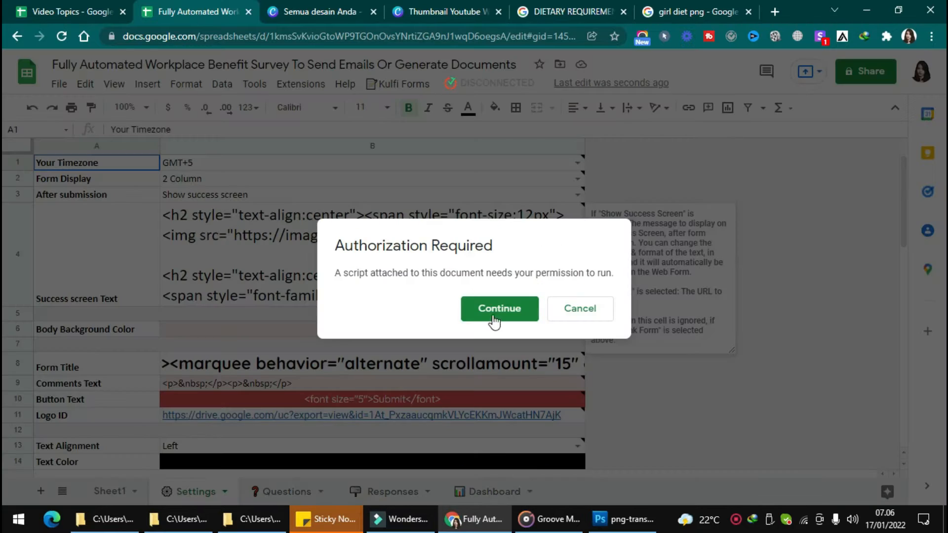
pyautogui.click(496, 312)
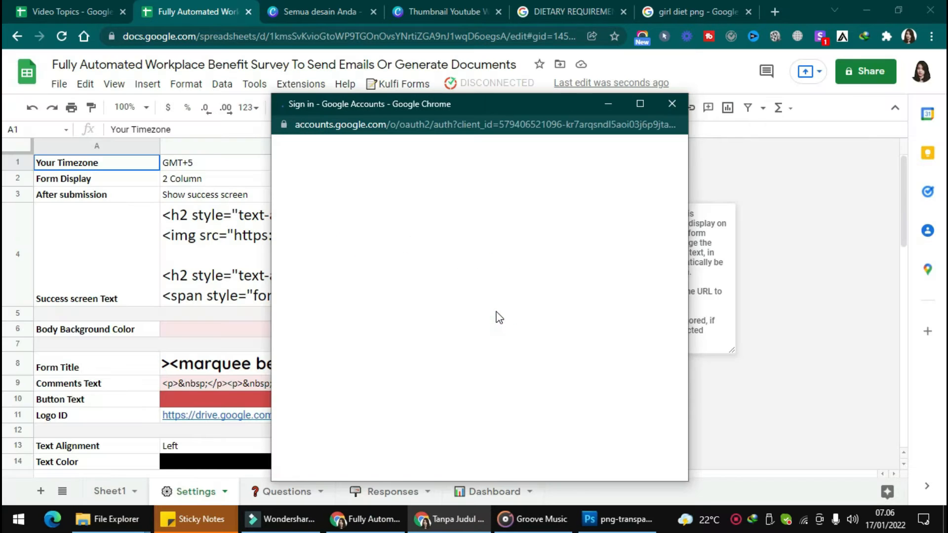
pyautogui.click(374, 287)
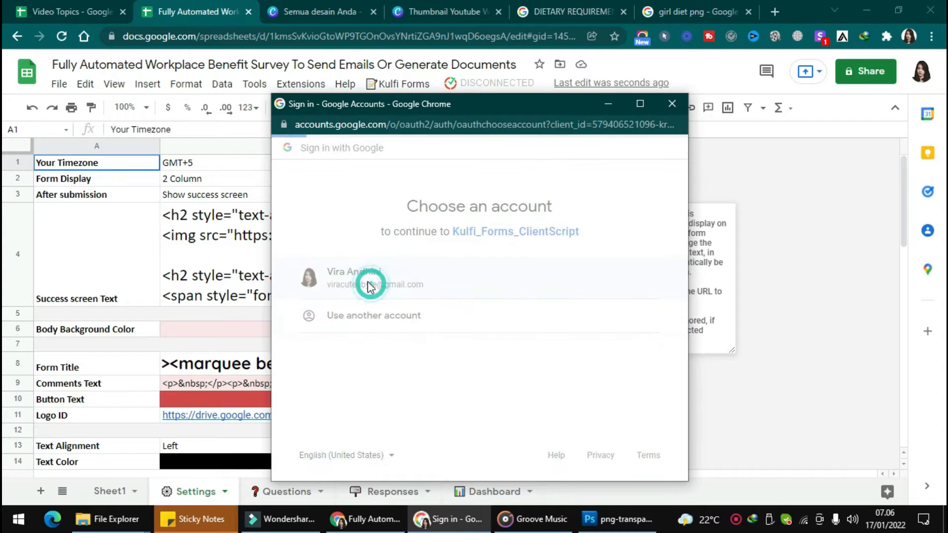
pyautogui.click(309, 374)
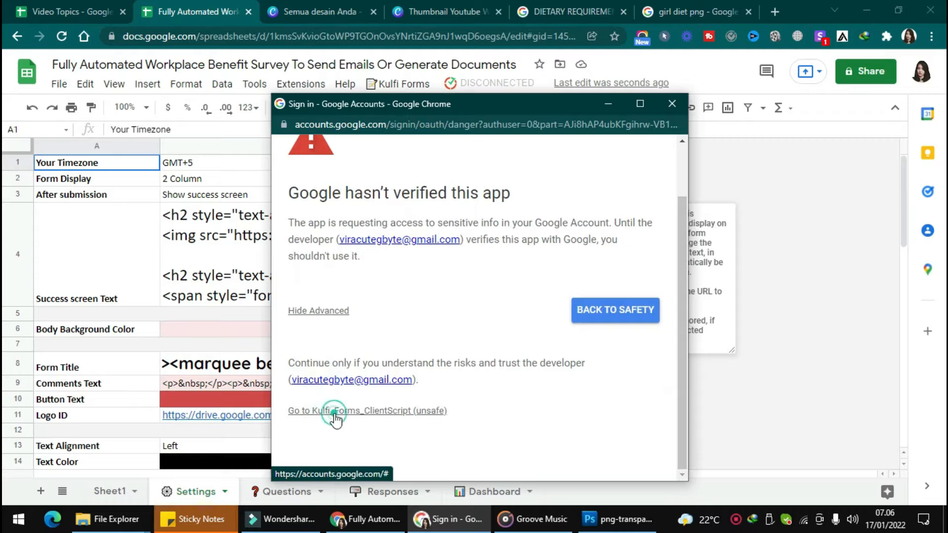
pyautogui.click(414, 416)
pyautogui.scroll(-3, 543, 434)
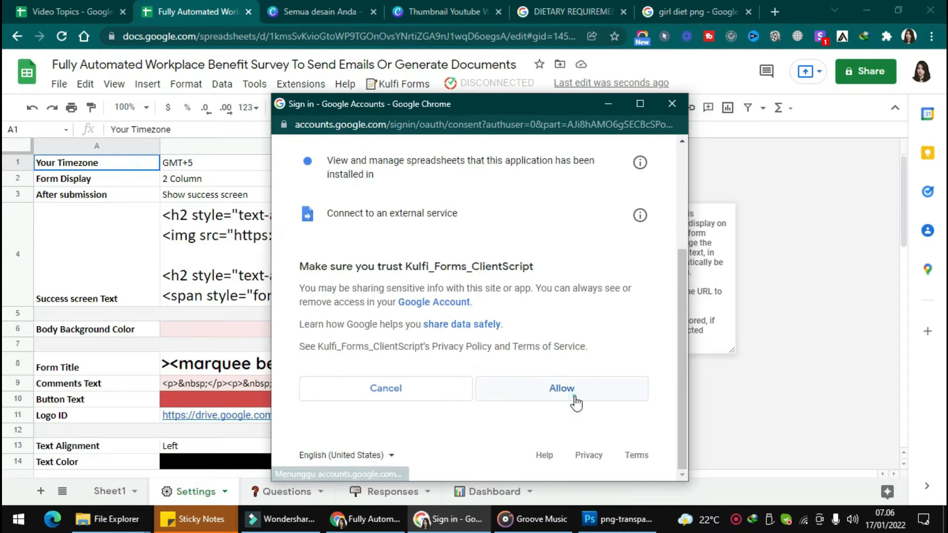
pyautogui.click(567, 397)
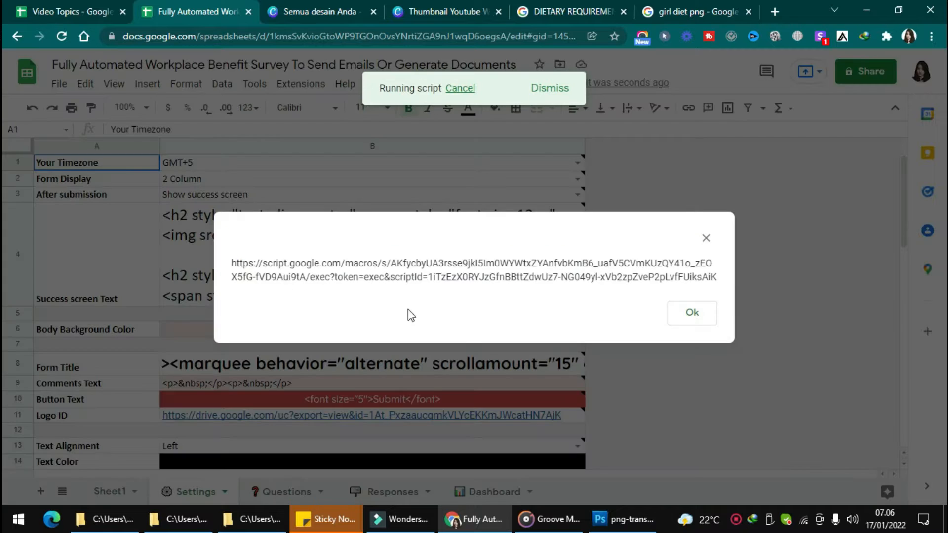
# - Copy the generated form link, open it in a new browser tab and look over the Workplace Benefit Survey form
pyautogui.moveTo(232, 263); pyautogui.dragTo(723, 283)
pyautogui.hotkey('ctrl', 'c')
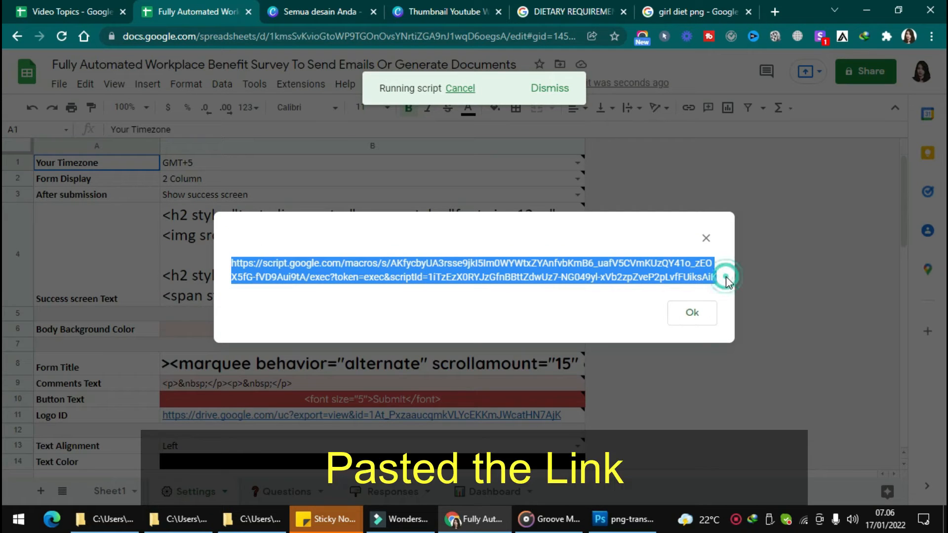
pyautogui.hotkey('ctrl', 't')
pyautogui.hotkey('ctrl', 'v')
pyautogui.press('Return')
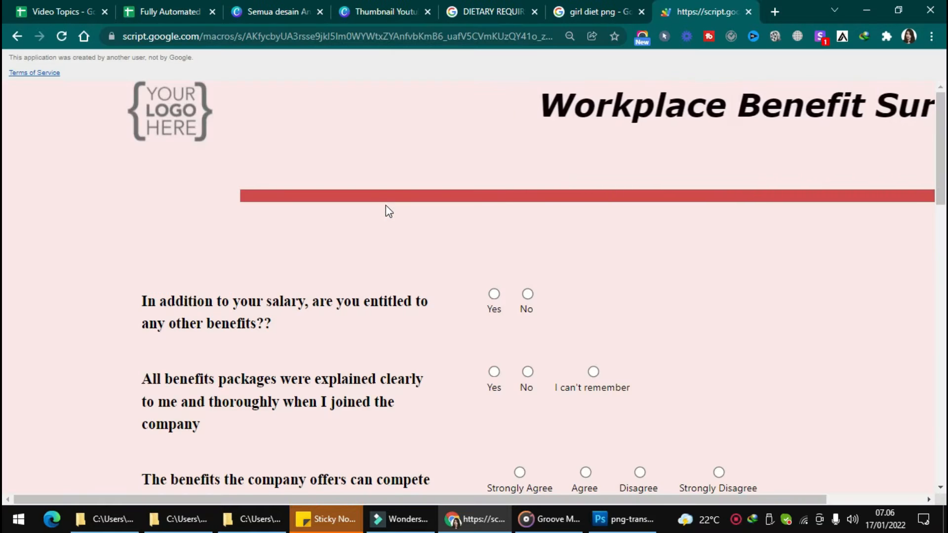
pyautogui.scroll(-10, 387, 209)
pyautogui.scroll(10, 388, 210)
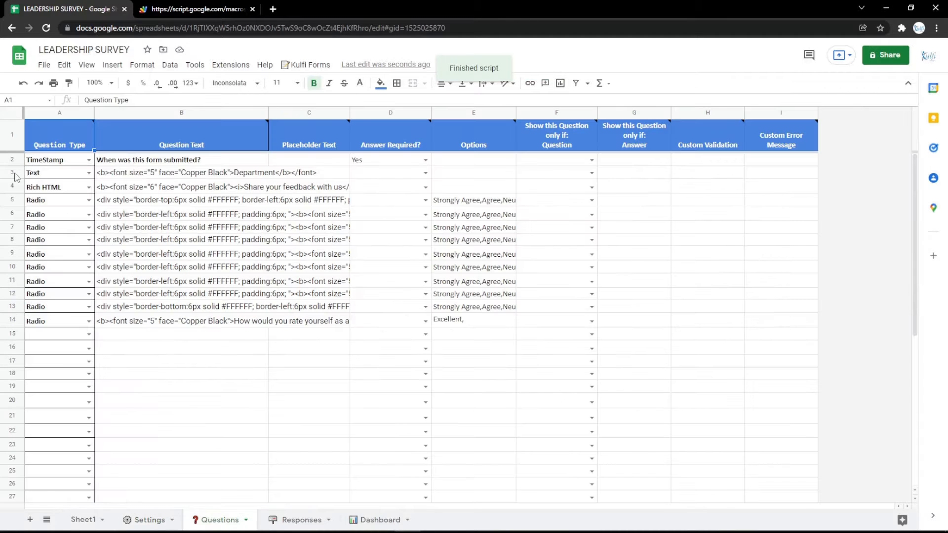
# - In the LEADERSHIP SURVEY Questions sheet, insert a row above row 3 and set its question type to Text
pyautogui.rightClick(16, 177)
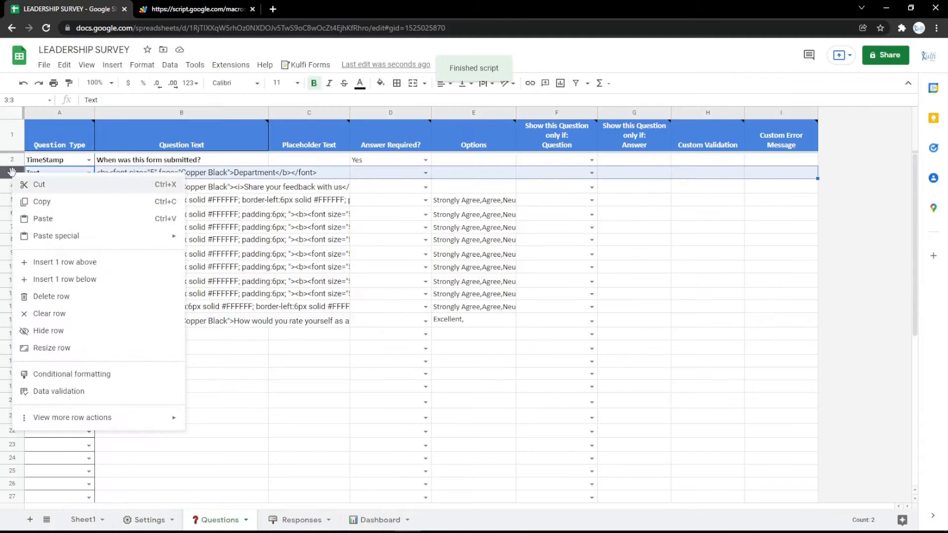
pyautogui.click(65, 260)
pyautogui.click(89, 173)
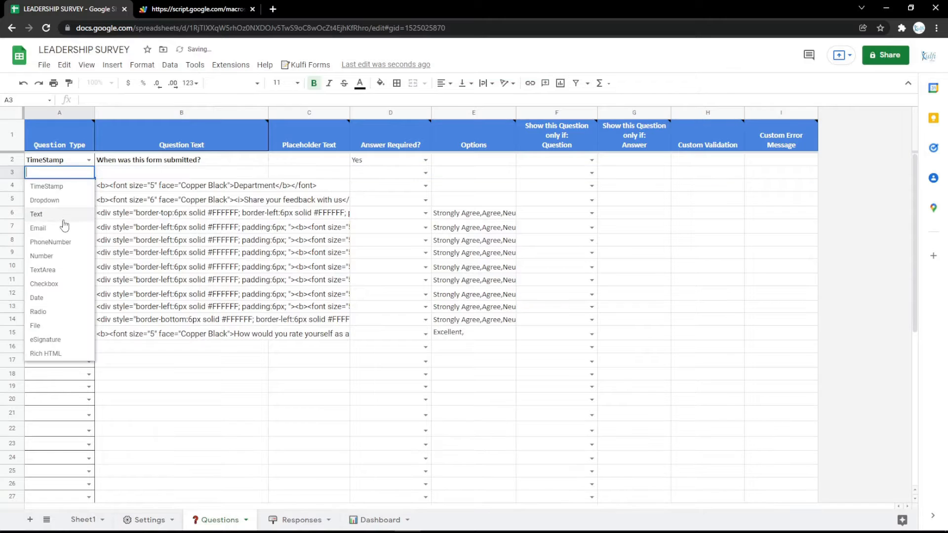
pyautogui.click(36, 214)
# - Fill the new row's question text with the Department question's HTML reworded to Name, and reload the web form
pyautogui.click(160, 188)
pyautogui.click(161, 177)
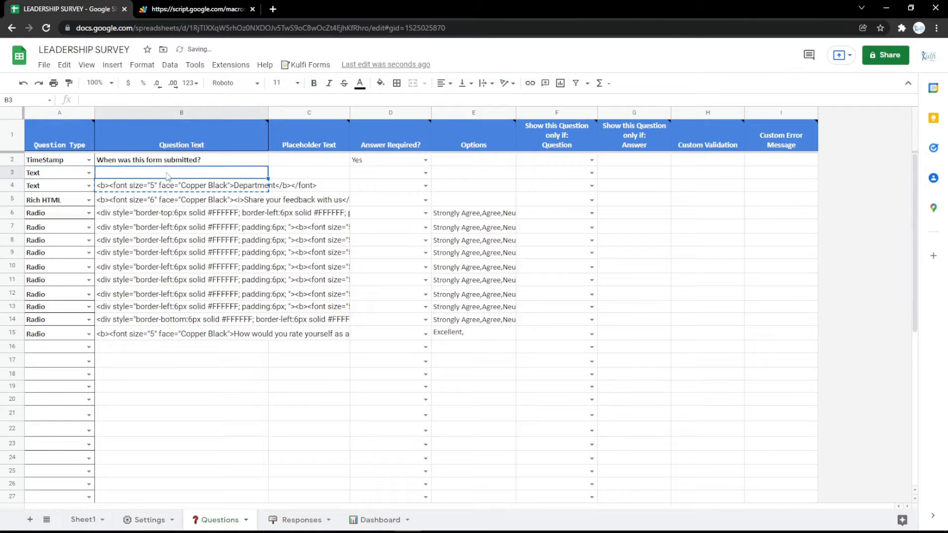
pyautogui.write('<b><font size="5" face="Copper Black">Department</b></font>')
pyautogui.doubleClick(247, 171)
pyautogui.write('Na')
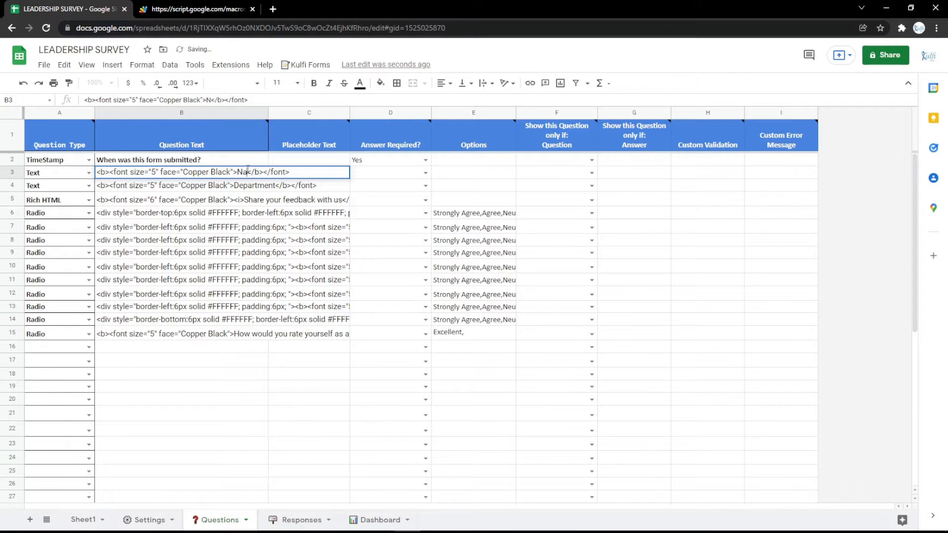
pyautogui.write('me')
pyautogui.press('Return')
pyautogui.click(202, 9)
pyautogui.press('F5')
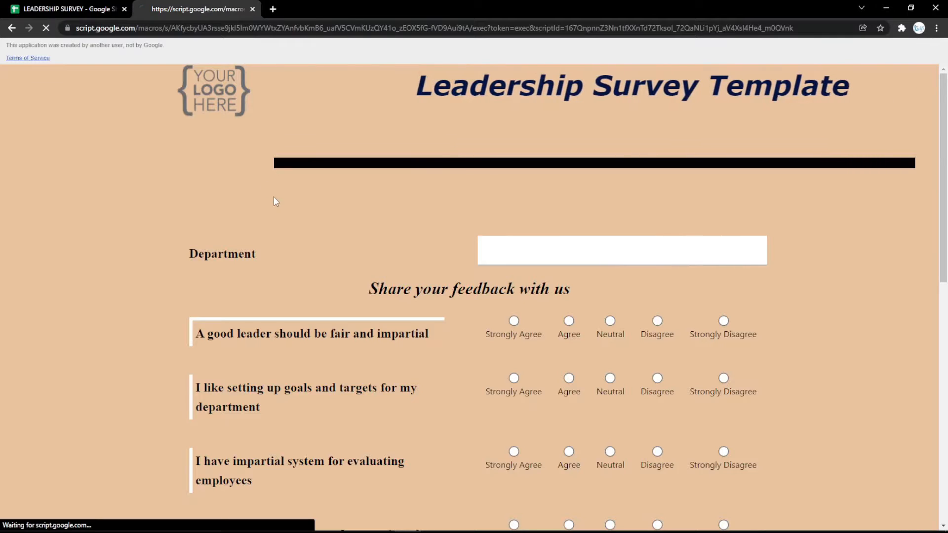
# - Change the row 3 question to type Email with the wording Email, and reload the web form
pyautogui.click(96, 6)
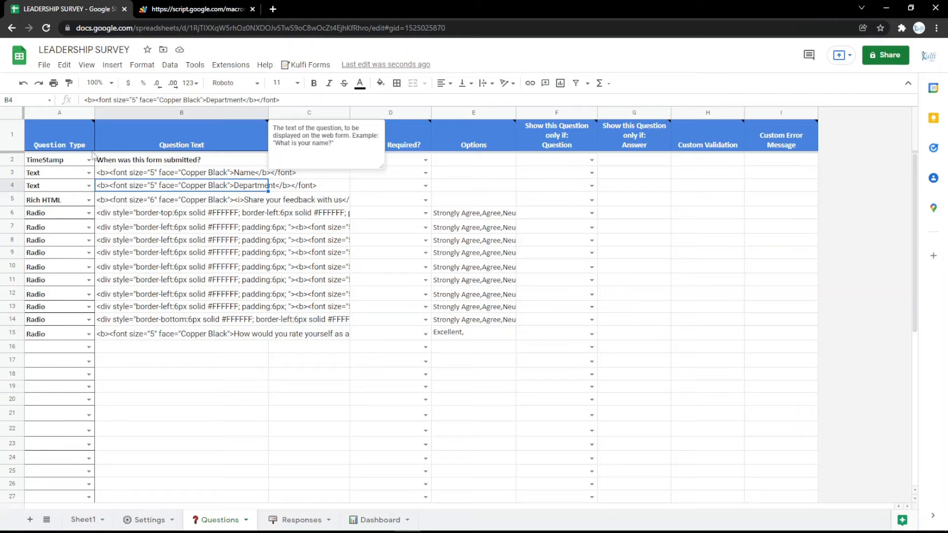
pyautogui.click(89, 173)
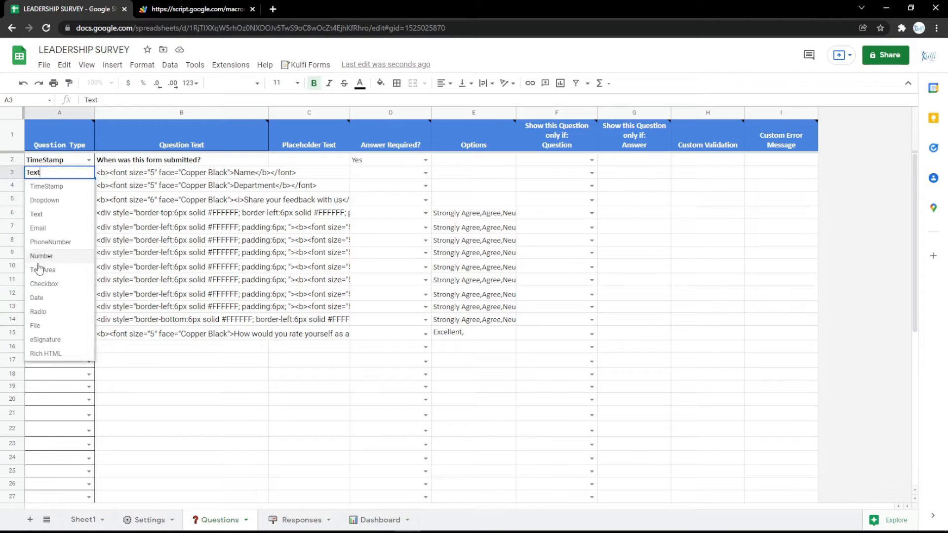
pyautogui.click(76, 225)
pyautogui.doubleClick(255, 171)
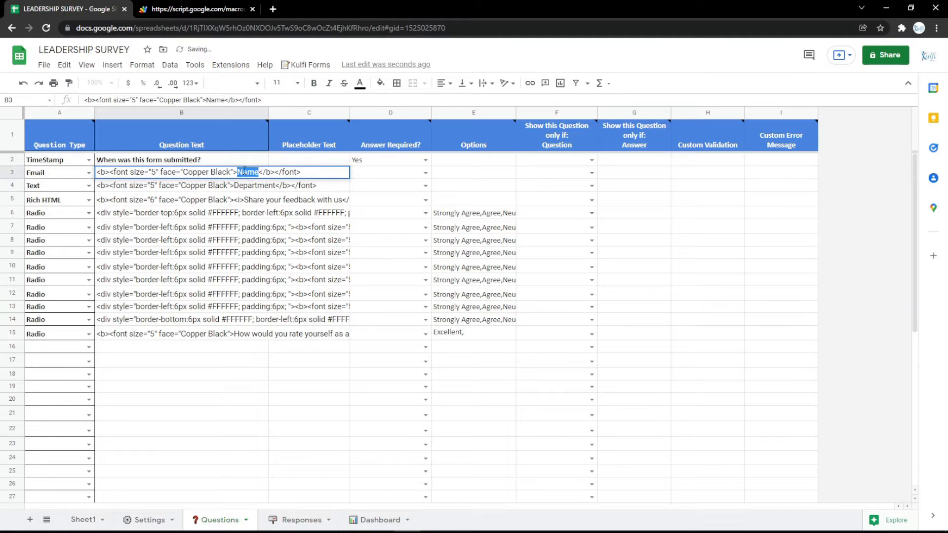
pyautogui.press('Return')
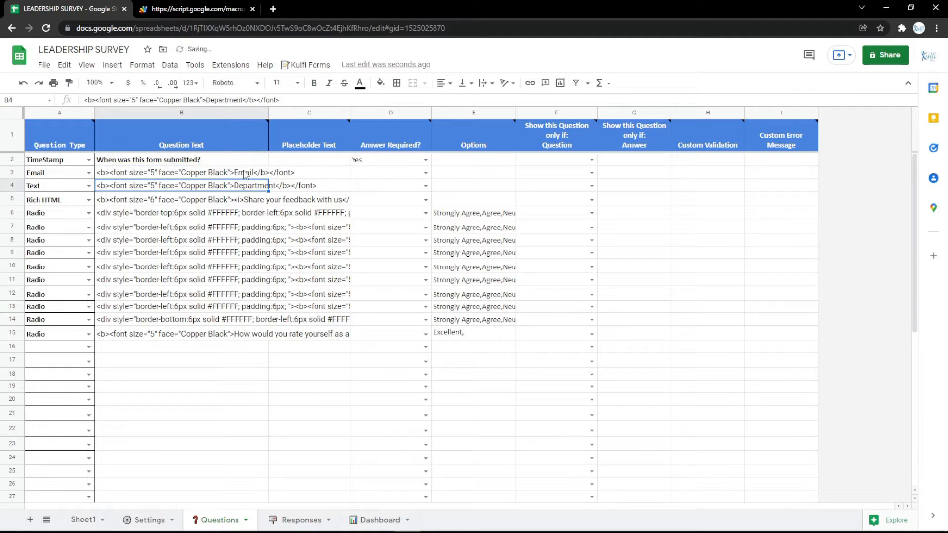
pyautogui.click(220, 6)
pyautogui.press('F5')
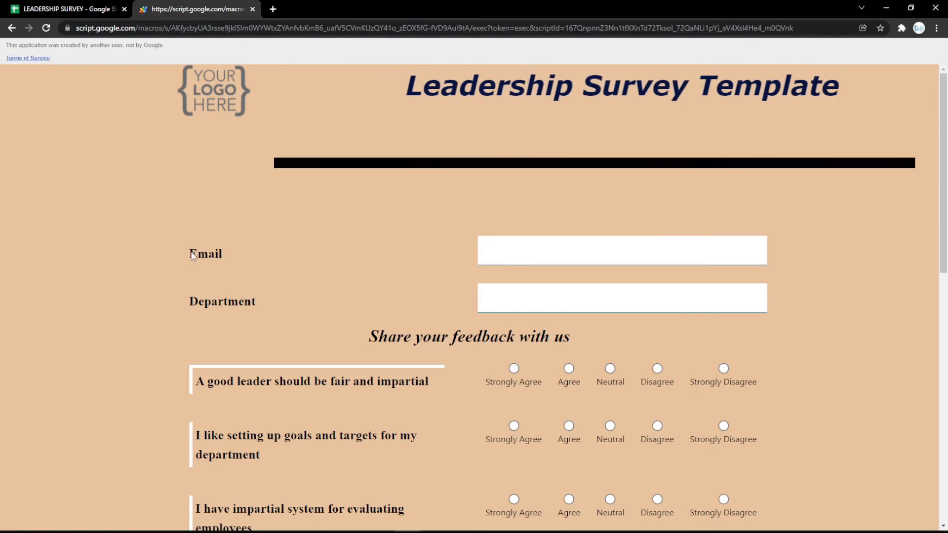
# - Change the row 3 question to type PhoneNumber with the wording Phone Number, and reload the web form
pyautogui.click(104, 8)
pyautogui.click(89, 173)
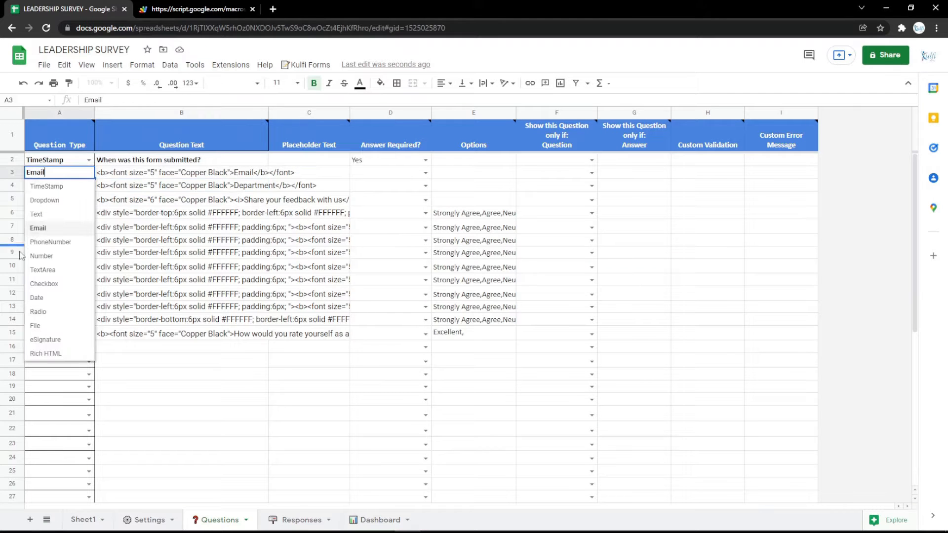
pyautogui.click(42, 241)
pyautogui.doubleClick(246, 172)
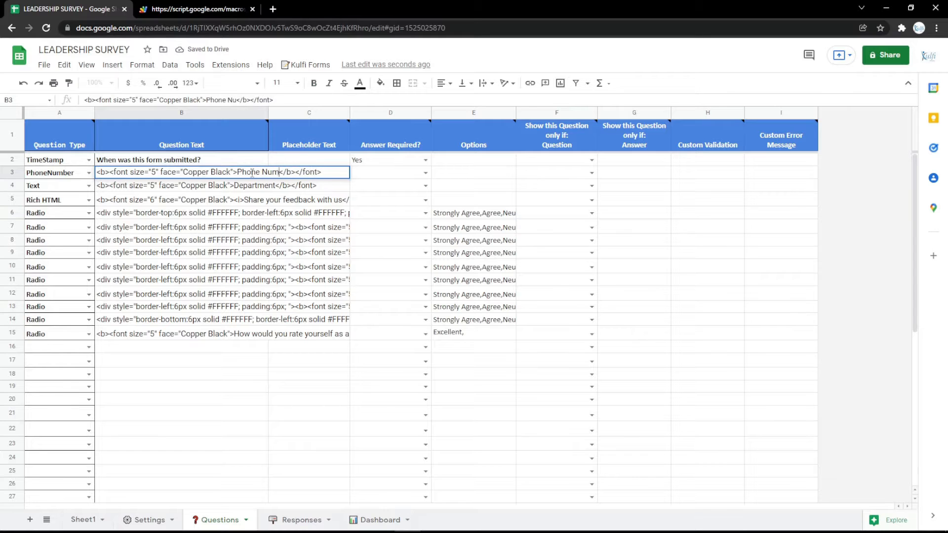
pyautogui.press('Return')
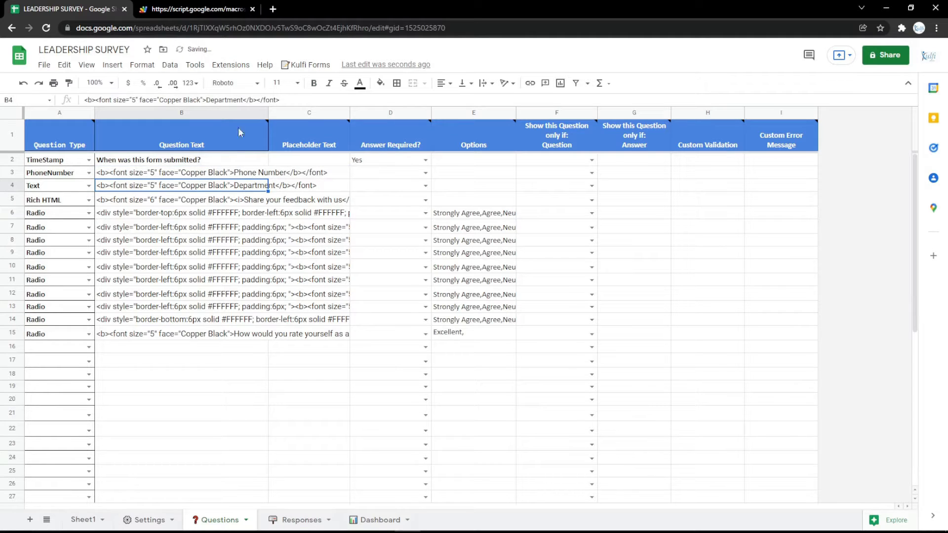
pyautogui.hotkey('ctrl', 'Tab')
pyautogui.press('F5')
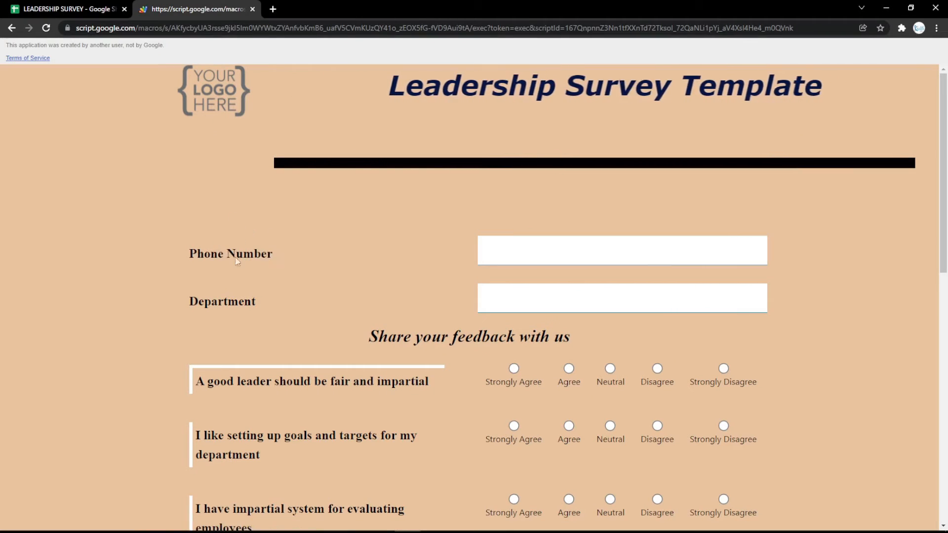
# - Change the row 3 question to type TextArea with the wording Address, and reload the web form
pyautogui.hotkey('ctrl', 'shift', 'Tab')
pyautogui.click(89, 174)
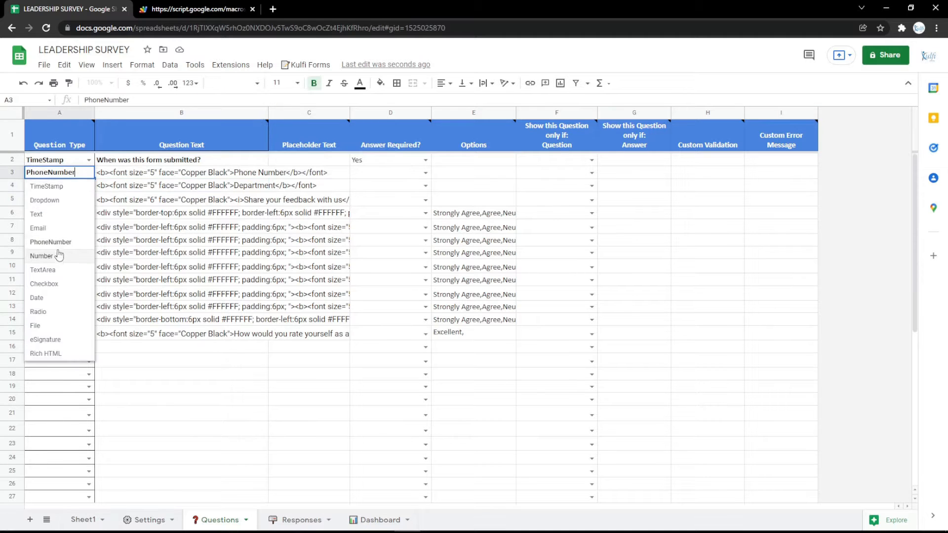
pyautogui.click(49, 256)
pyautogui.click(90, 173)
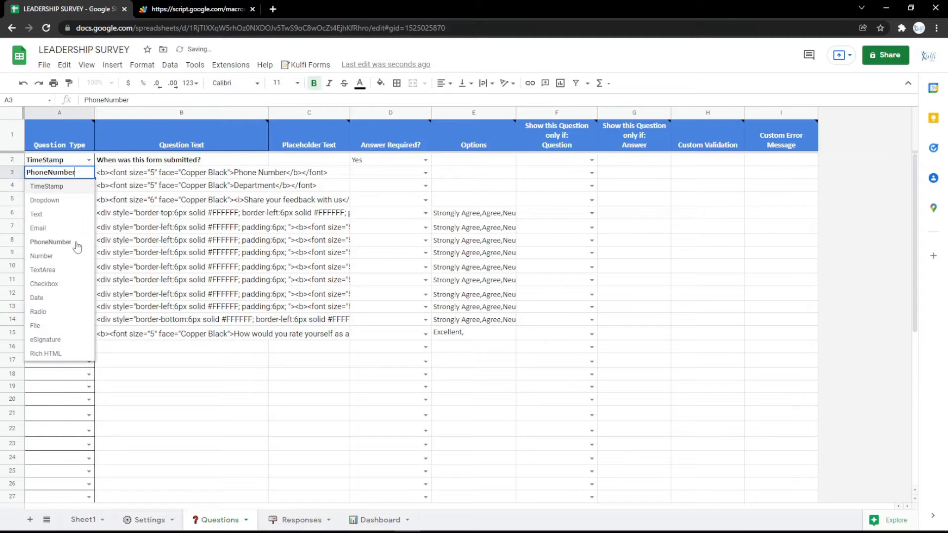
pyautogui.click(71, 267)
pyautogui.click(187, 177)
pyautogui.doubleClick(245, 170)
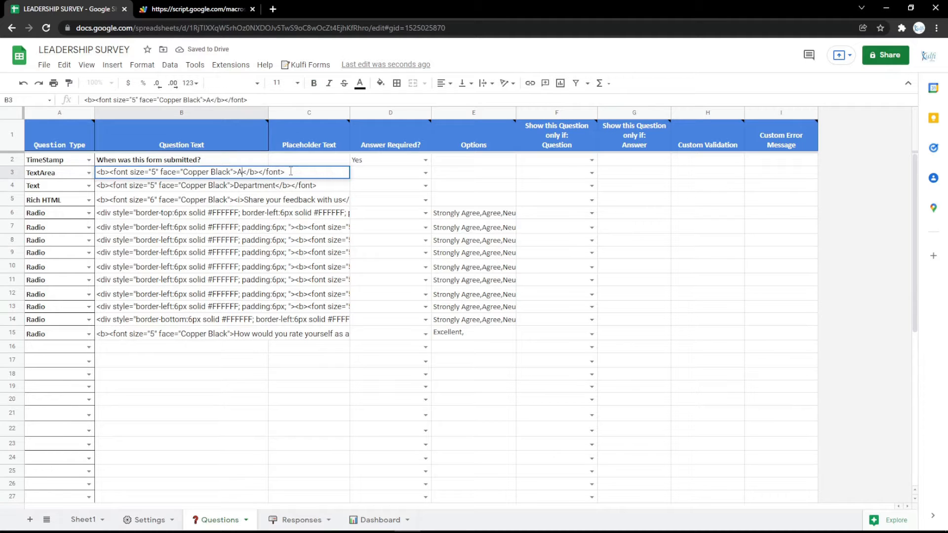
pyautogui.write('ss')
pyautogui.press('Return')
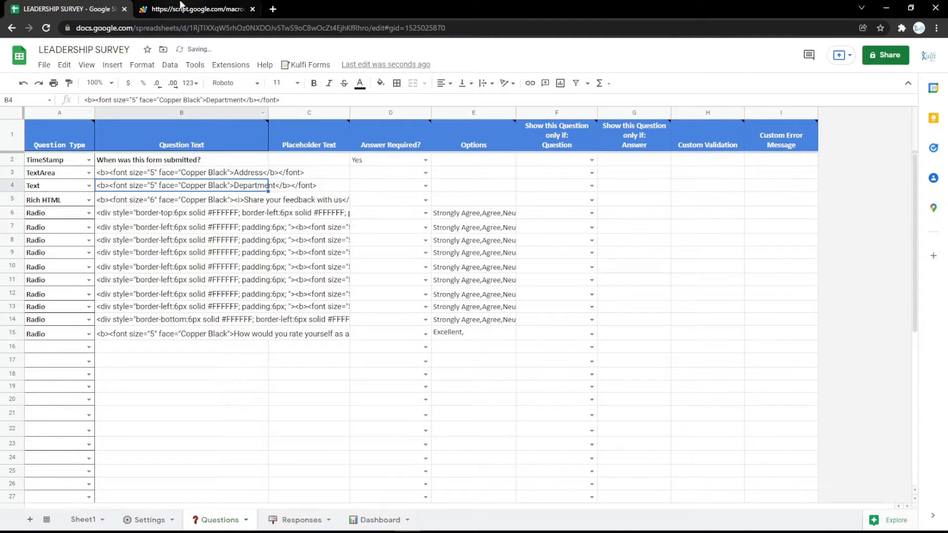
pyautogui.click(182, 5)
pyautogui.press('F5')
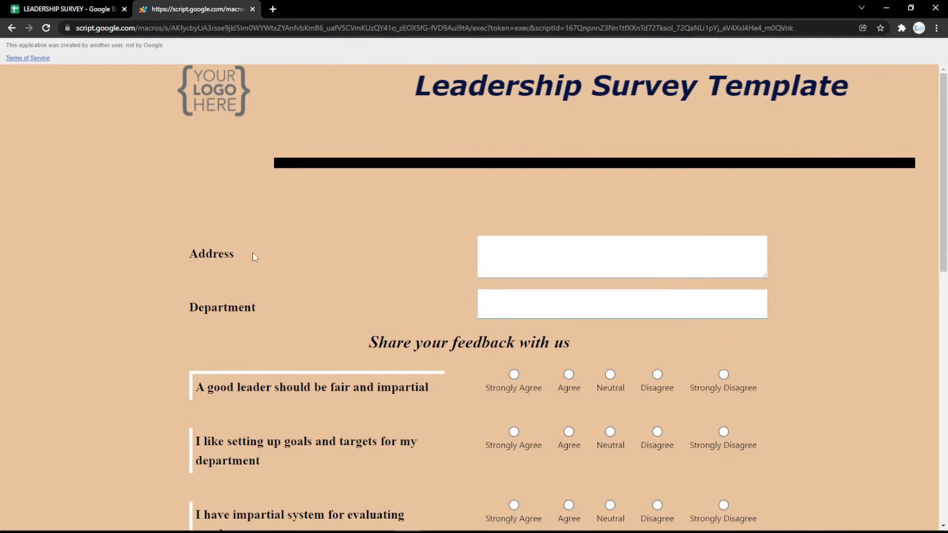
# - Change the row 3 question to type Date with the wording Date, and try its date picker in the reloaded web form
pyautogui.click(74, 9)
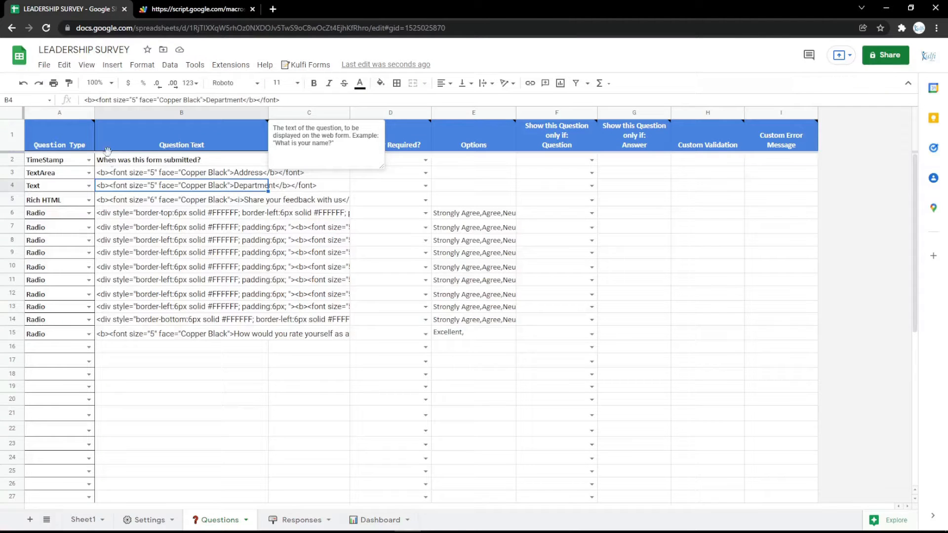
pyautogui.click(89, 173)
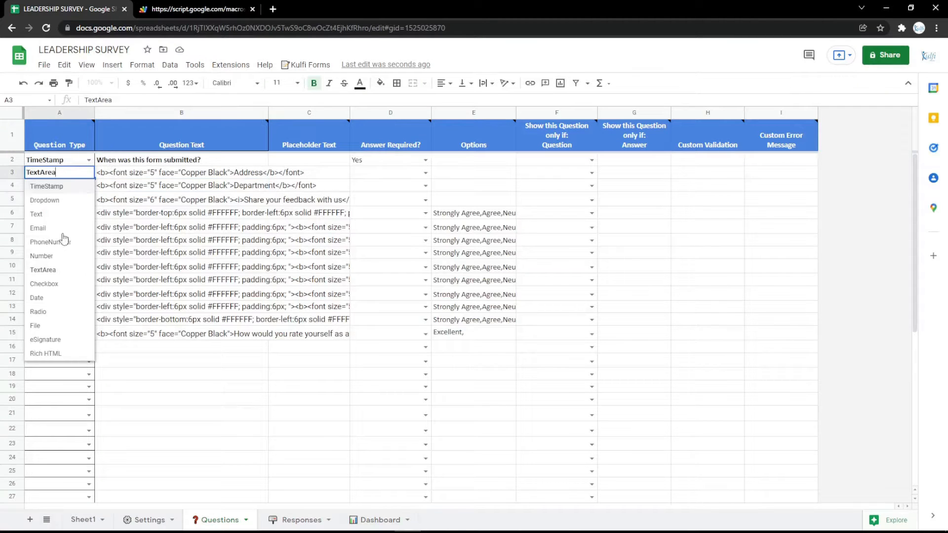
pyautogui.click(59, 285)
pyautogui.click(94, 177)
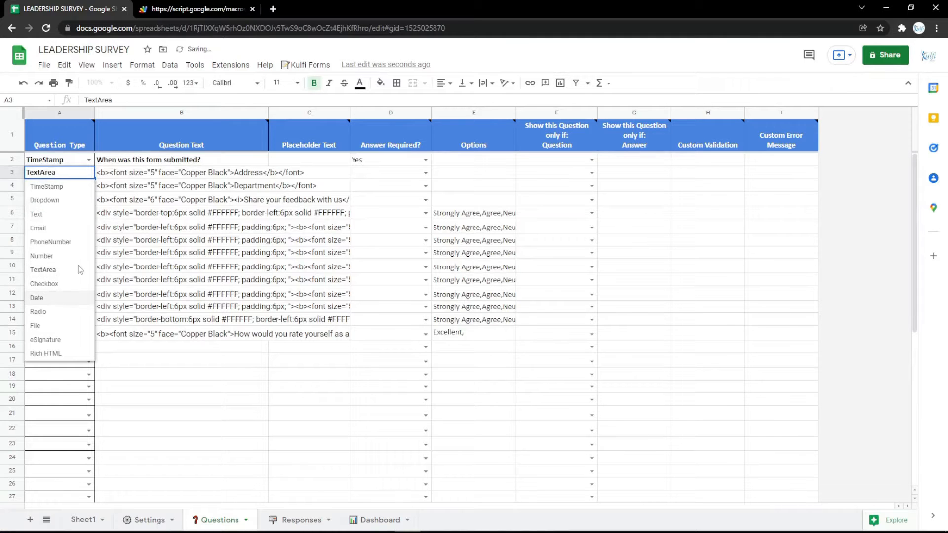
pyautogui.click(54, 299)
pyautogui.doubleClick(246, 173)
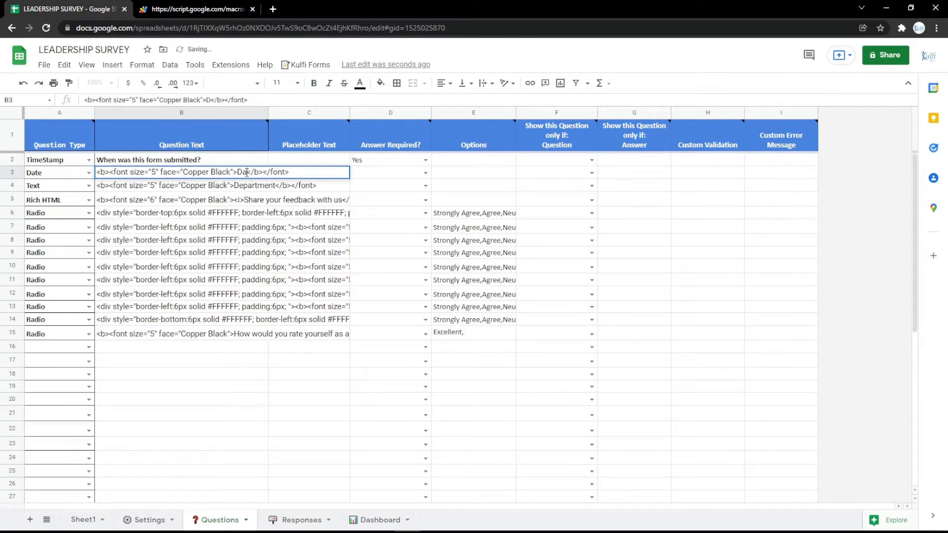
pyautogui.hotkey('ctrl', 'Tab')
pyautogui.hotkey('ctrl', 'r')
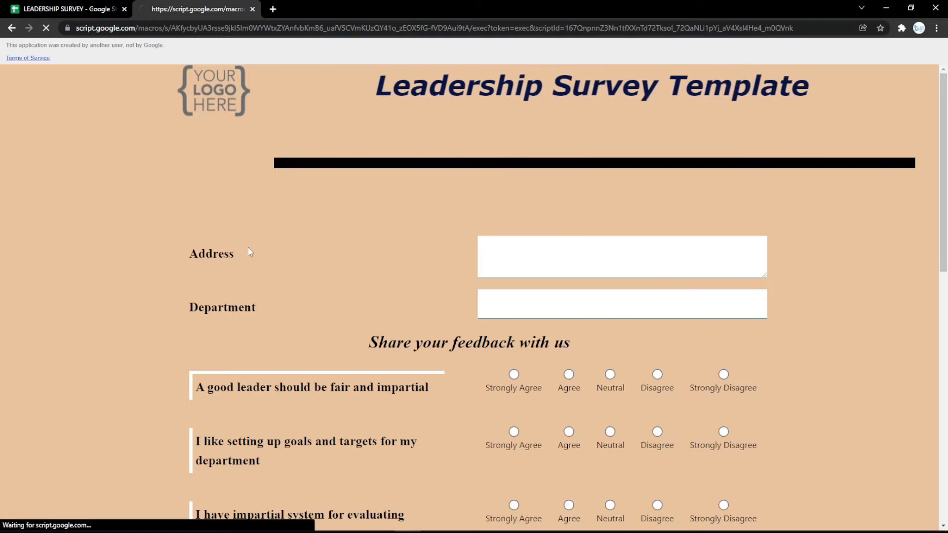
pyautogui.click(743, 251)
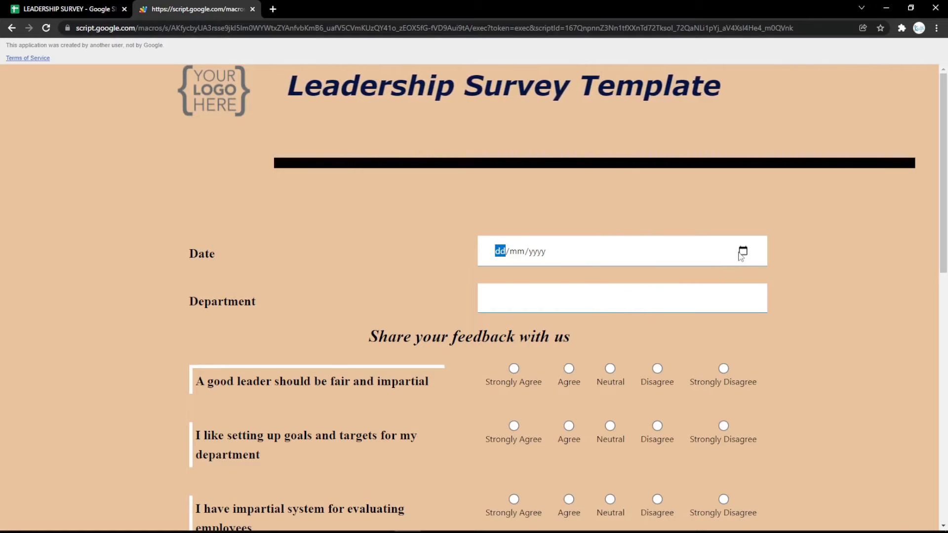
# - Change the row 3 question to type Radio with the wording Gender
pyautogui.click(48, 4)
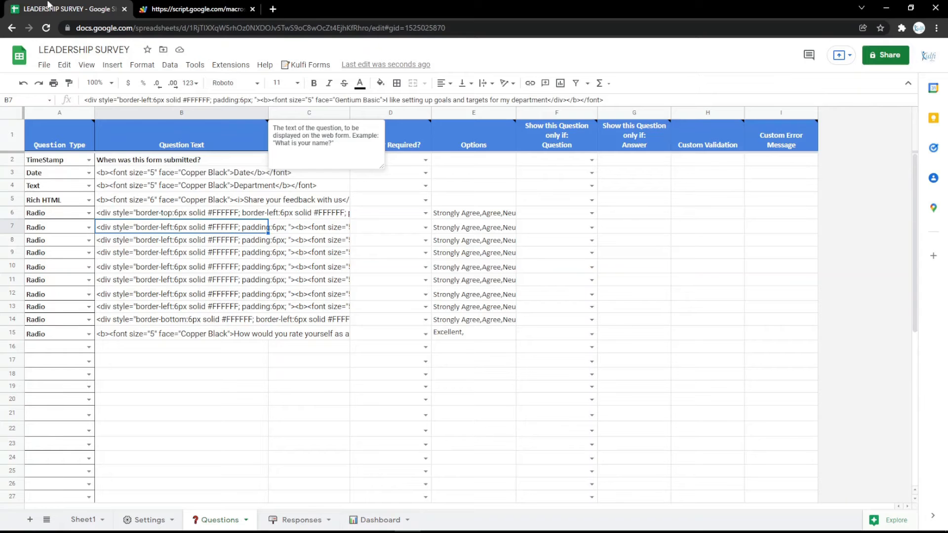
pyautogui.click(86, 178)
pyautogui.click(45, 315)
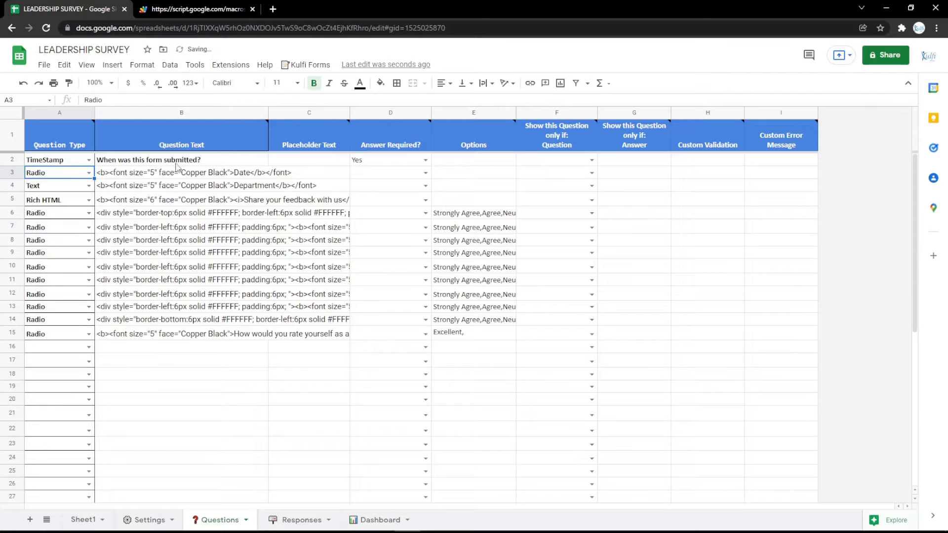
pyautogui.click(187, 176)
pyautogui.doubleClick(242, 173)
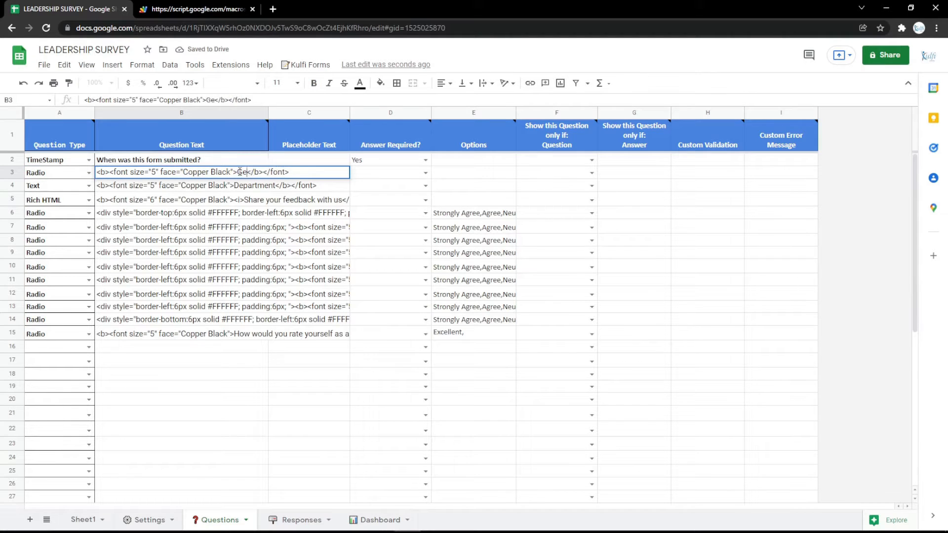
pyautogui.write('r')
pyautogui.press('Return')
# - Give the Gender question the options Male, Female, and reload the web form
pyautogui.click(440, 175)
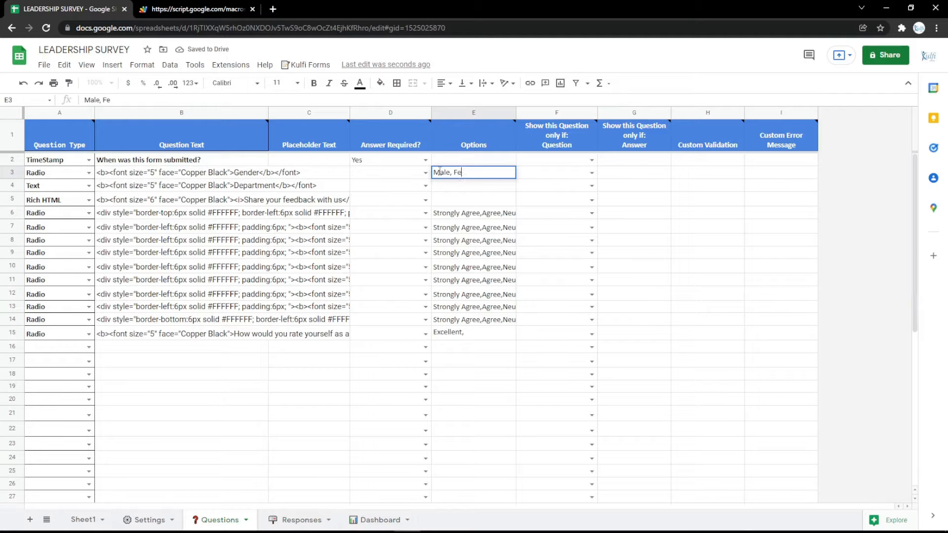
pyautogui.press('Return')
pyautogui.click(204, 4)
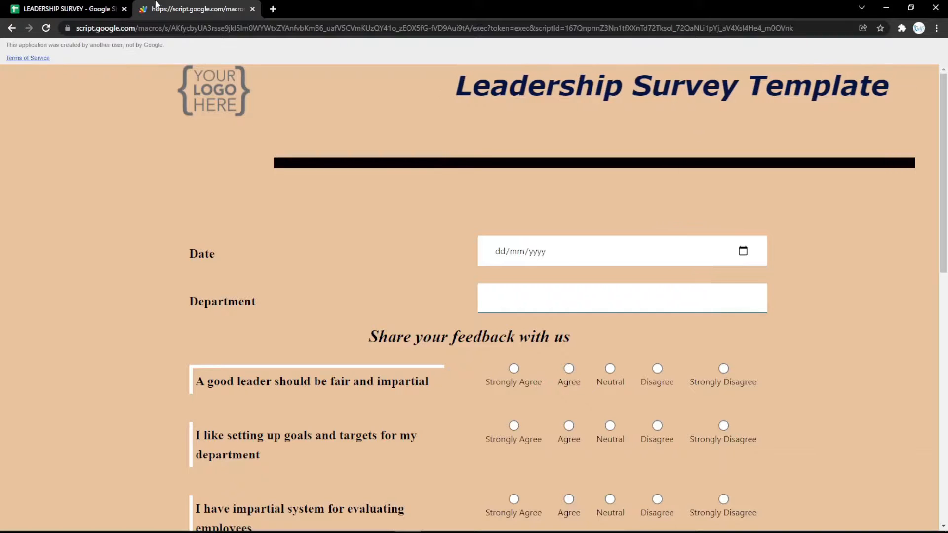
pyautogui.press('F5')
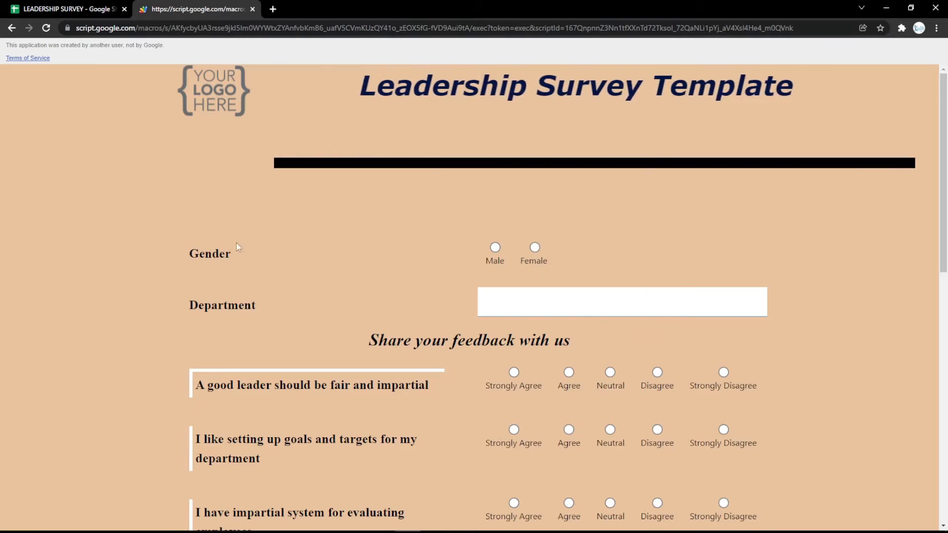
# - Change the row 3 question to type File with the wording File, and clear its options
pyautogui.click(58, 7)
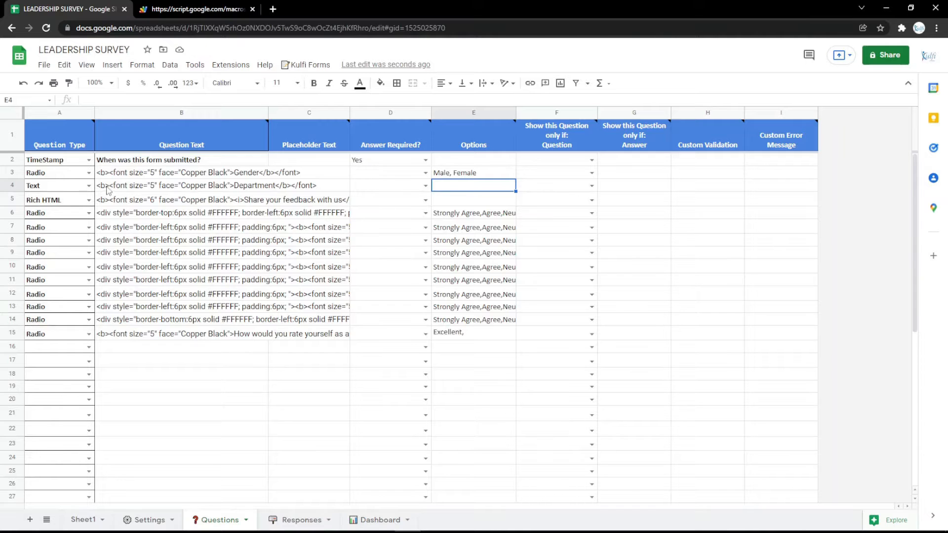
pyautogui.click(89, 173)
pyautogui.click(40, 330)
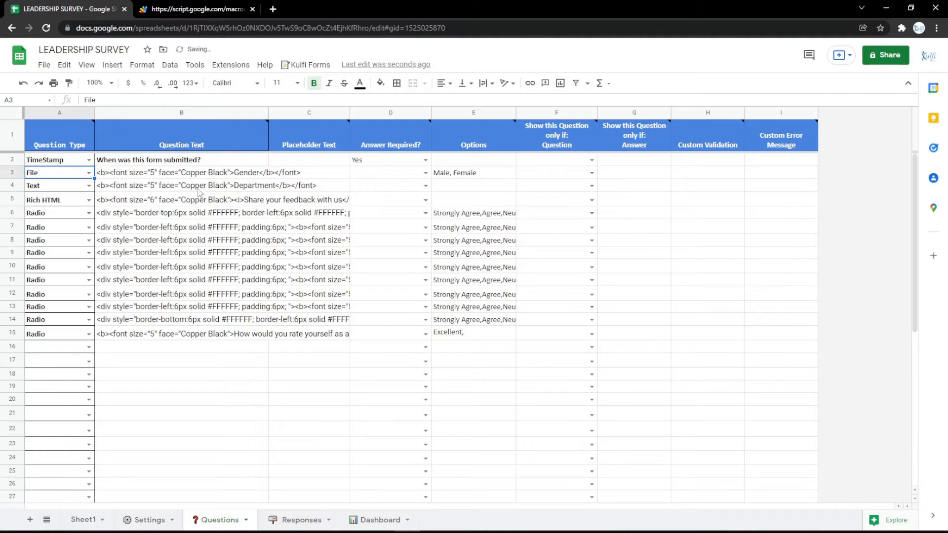
pyautogui.doubleClick(252, 172)
pyautogui.write('Fi')
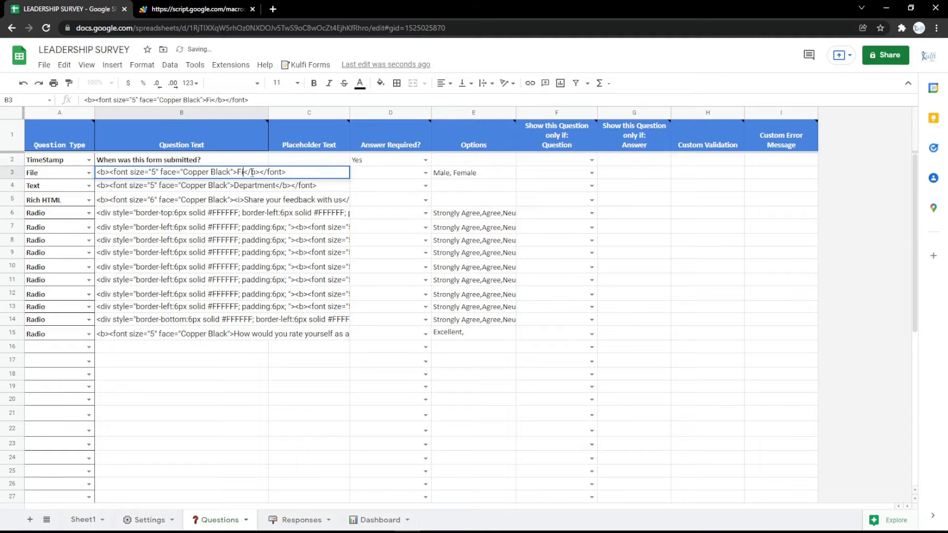
pyautogui.write('le')
pyautogui.press('Return')
pyautogui.click(456, 173)
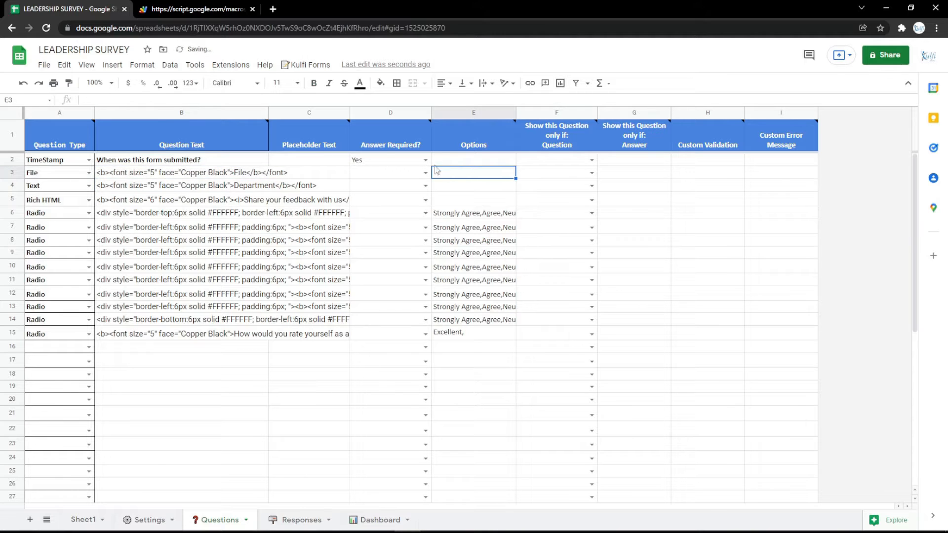
# - Reload the web form and upload the Identity file from the Music folder to the File question
pyautogui.click(197, 9)
pyautogui.hotkey('ctrl', 'r')
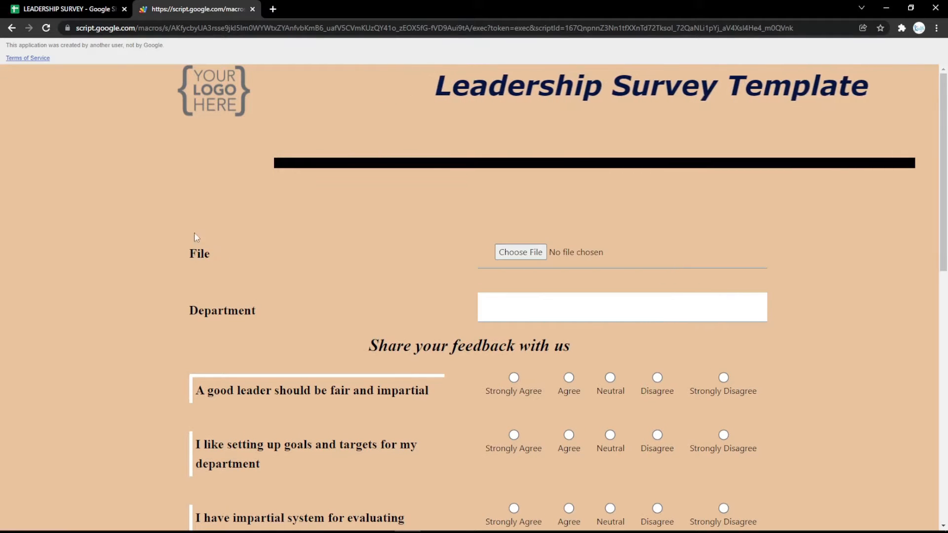
pyautogui.click(521, 253)
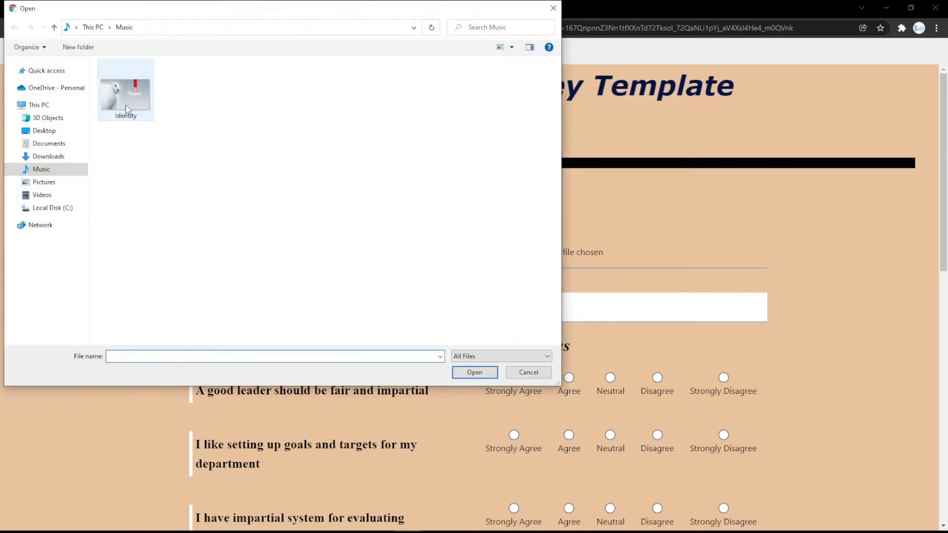
pyautogui.doubleClick(127, 98)
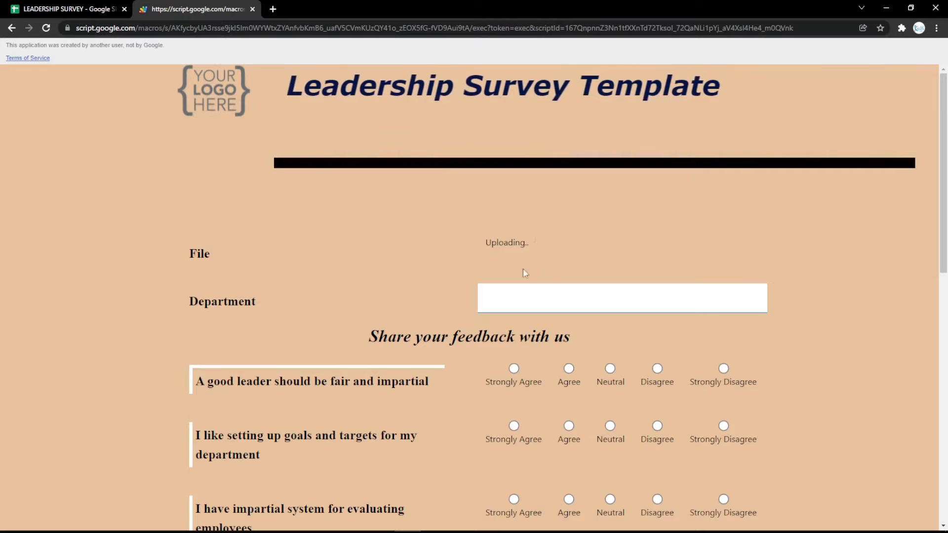
# - Change the row 3 question to type eSignature with the wording Signature, and reload the web form
pyautogui.click(67, 9)
pyautogui.doubleClick(85, 173)
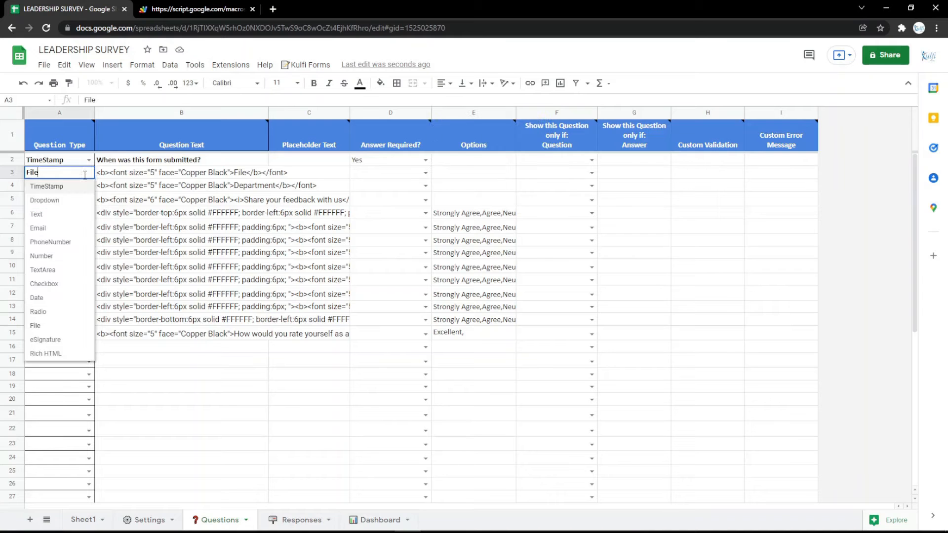
pyautogui.click(45, 340)
pyautogui.doubleClick(242, 168)
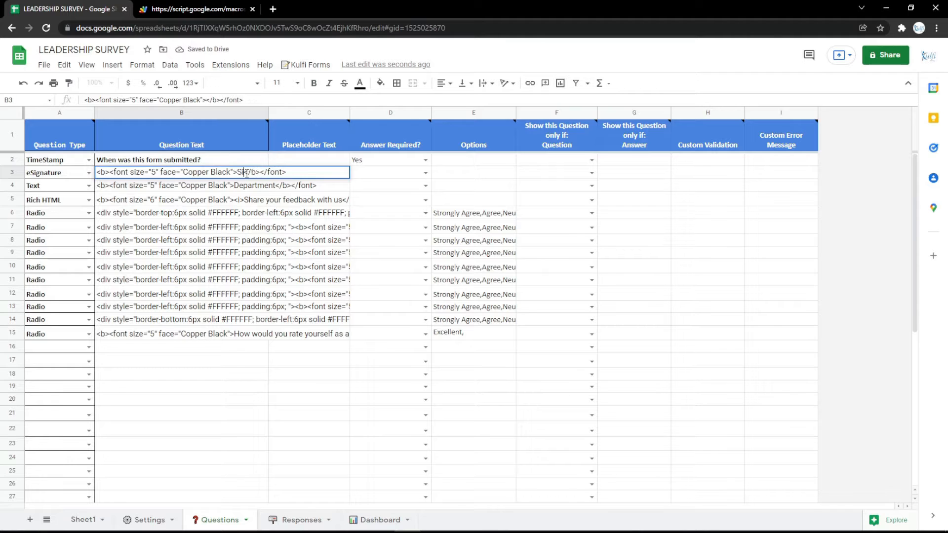
pyautogui.press('Return')
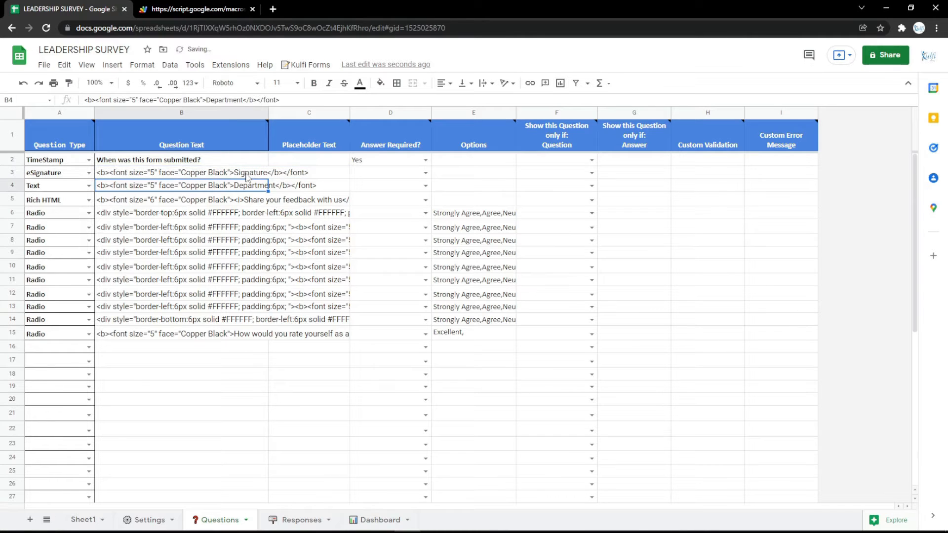
pyautogui.click(224, 4)
pyautogui.press('F5')
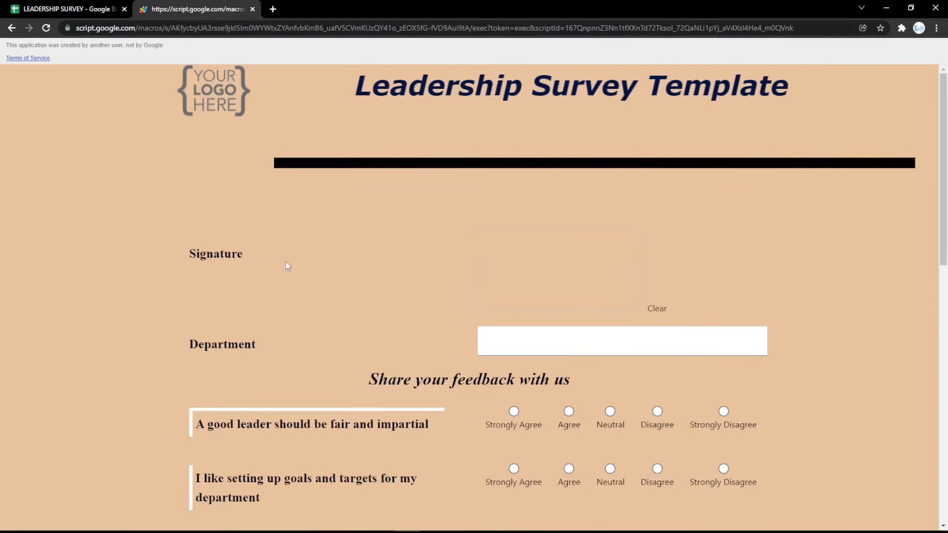
# - Draw a test signature in the web form's Signature field and clear it
pyautogui.moveTo(539, 253)
pyautogui.mouseDown()
pyautogui.moveTo(637, 295)
pyautogui.moveTo(550, 279)
pyautogui.moveTo(606, 279)
pyautogui.mouseUp()
pyautogui.click(656, 308)
pyautogui.click(650, 310)
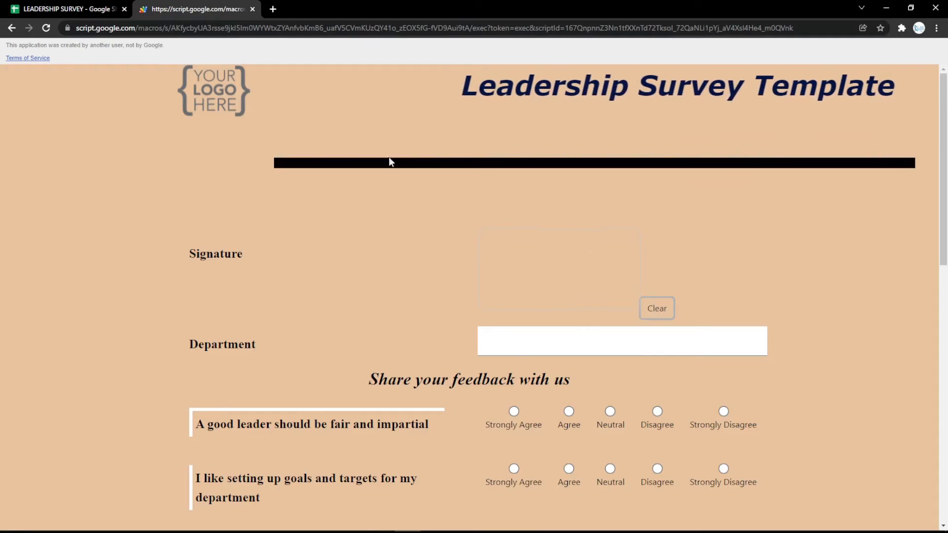
# - Change the row 3 question type to Rich HTML and select its question text cell
pyautogui.click(101, 5)
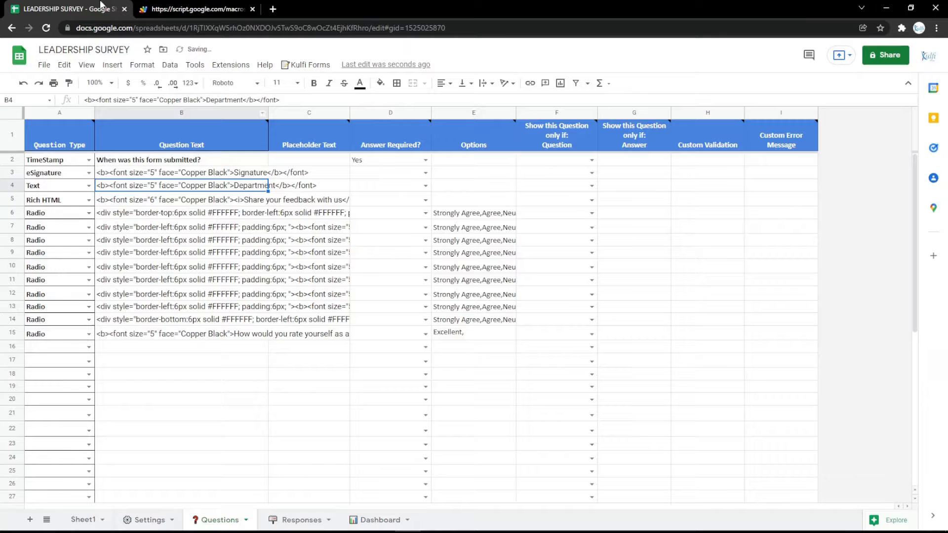
pyautogui.click(89, 172)
pyautogui.click(50, 353)
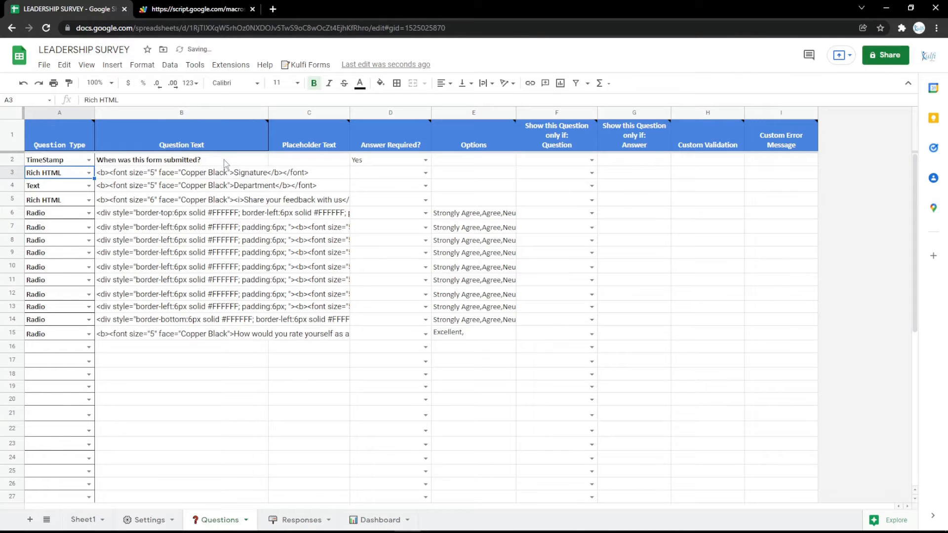
pyautogui.doubleClick(245, 172)
pyautogui.click(244, 200)
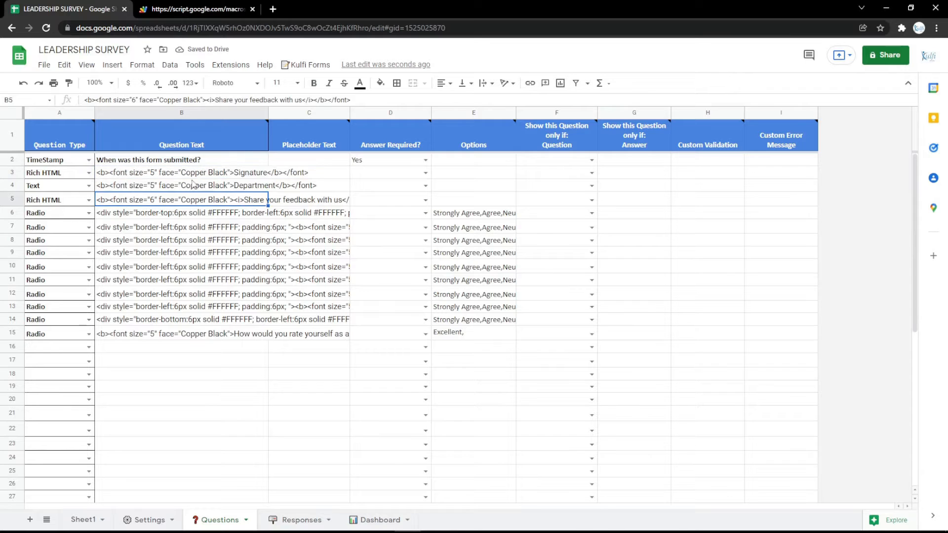
pyautogui.click(192, 184)
pyautogui.click(189, 177)
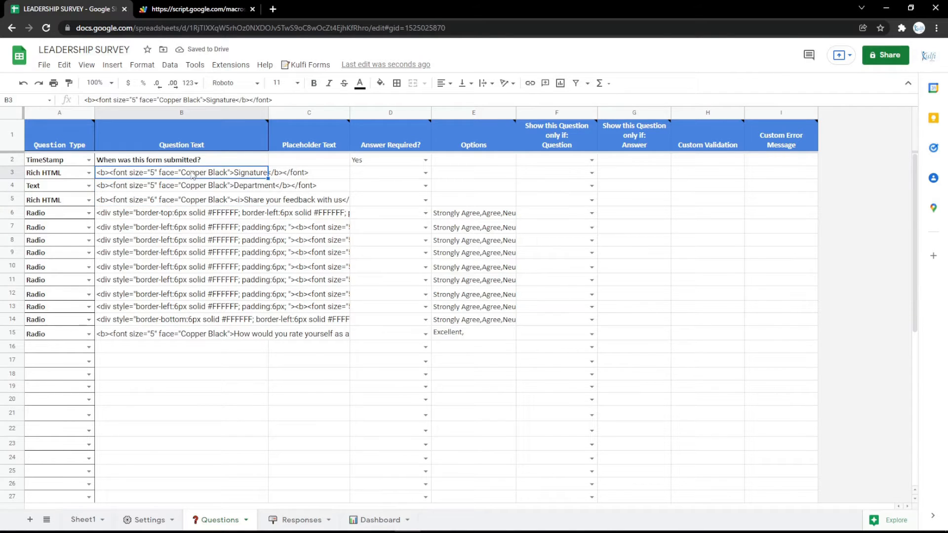
# - Open Google Maps in a new tab, find Google Indonesia, and copy the HTML code for embedding its map
pyautogui.click(273, 10)
pyautogui.click(81, 44)
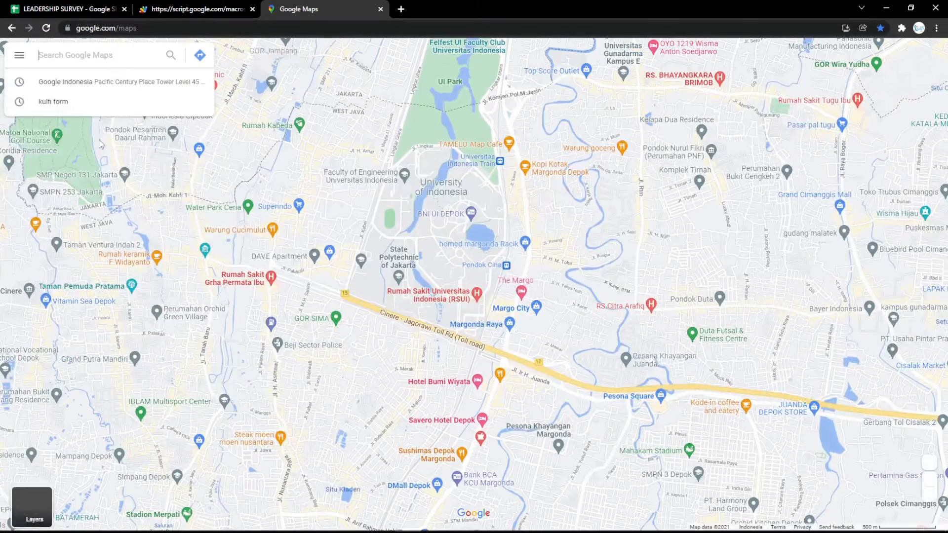
pyautogui.click(64, 83)
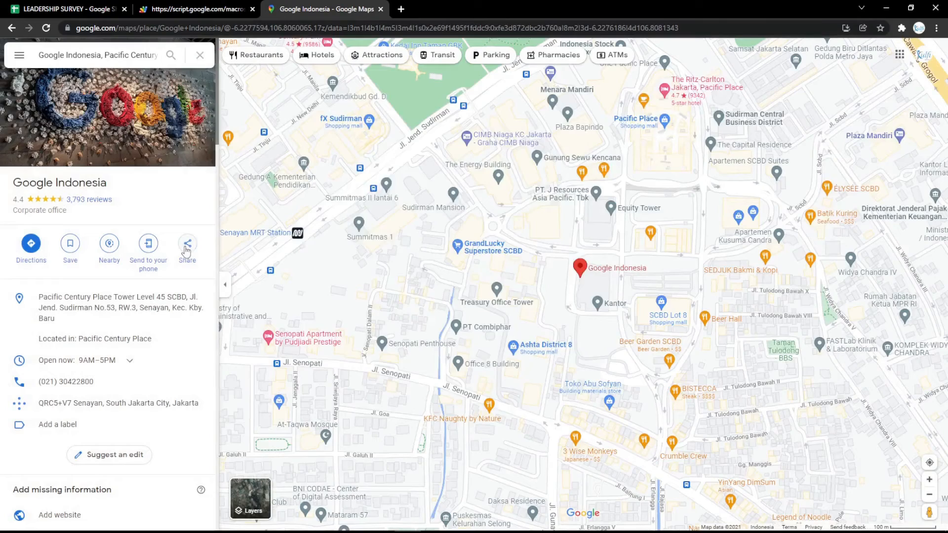
pyautogui.click(187, 245)
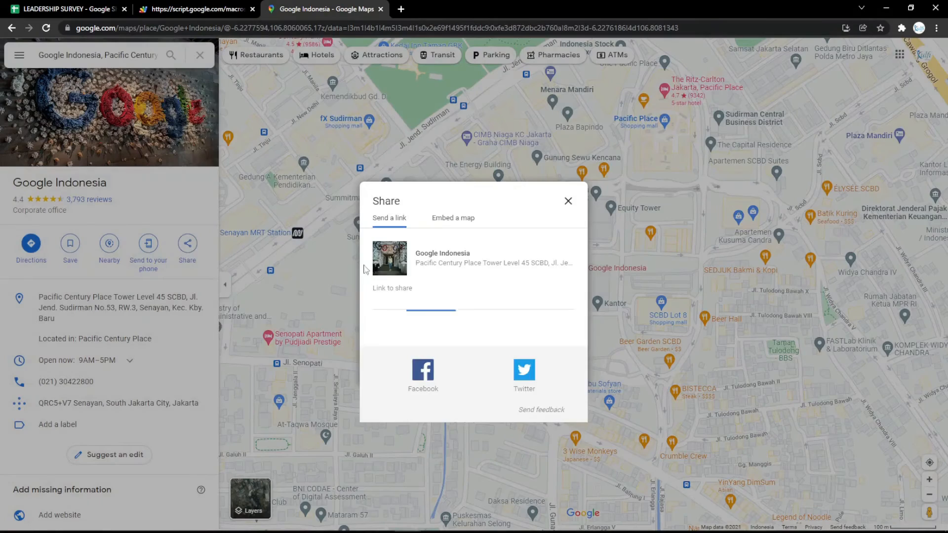
pyautogui.click(451, 218)
pyautogui.click(614, 172)
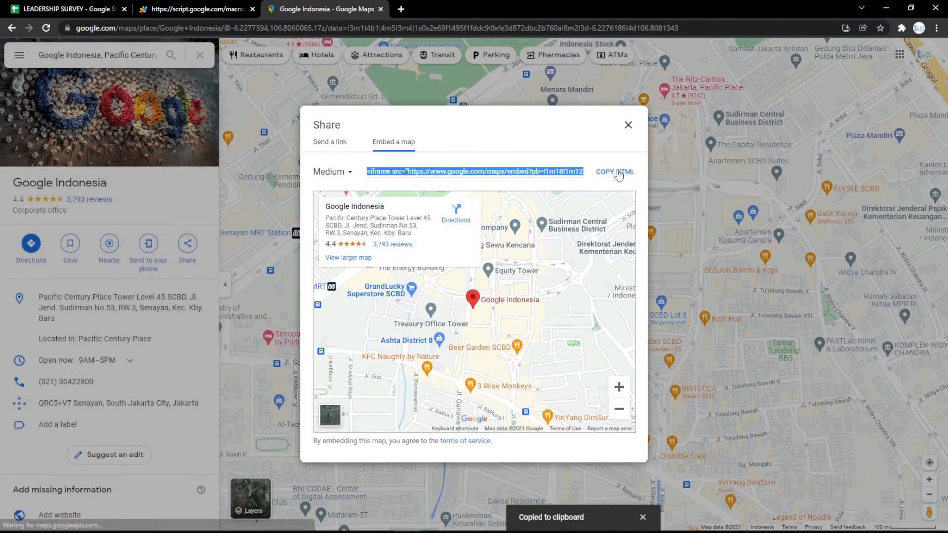
pyautogui.click(614, 172)
# - Replace the row 3 question text in the survey spreadsheet with the copied map embed code, and reload the web form
pyautogui.click(79, 9)
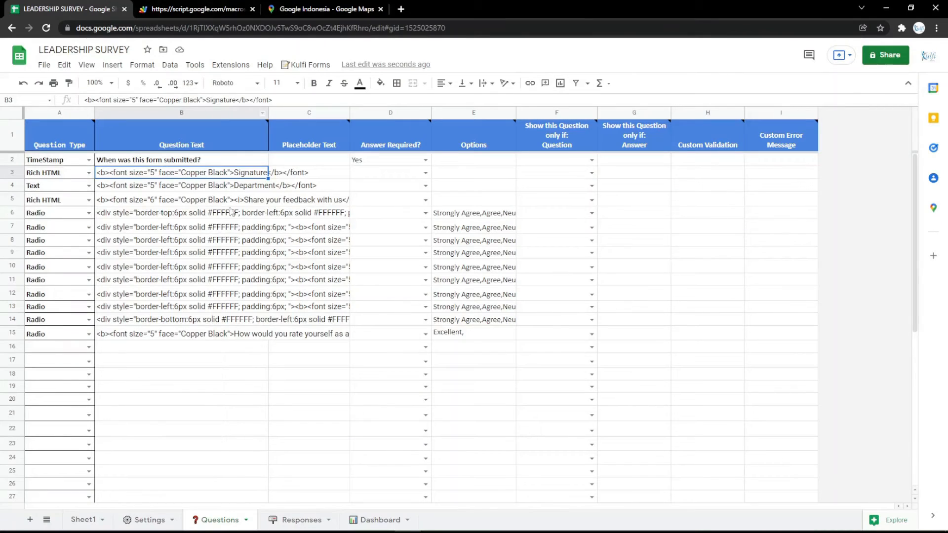
pyautogui.hotkey('ctrl', 'v')
pyautogui.click(155, 8)
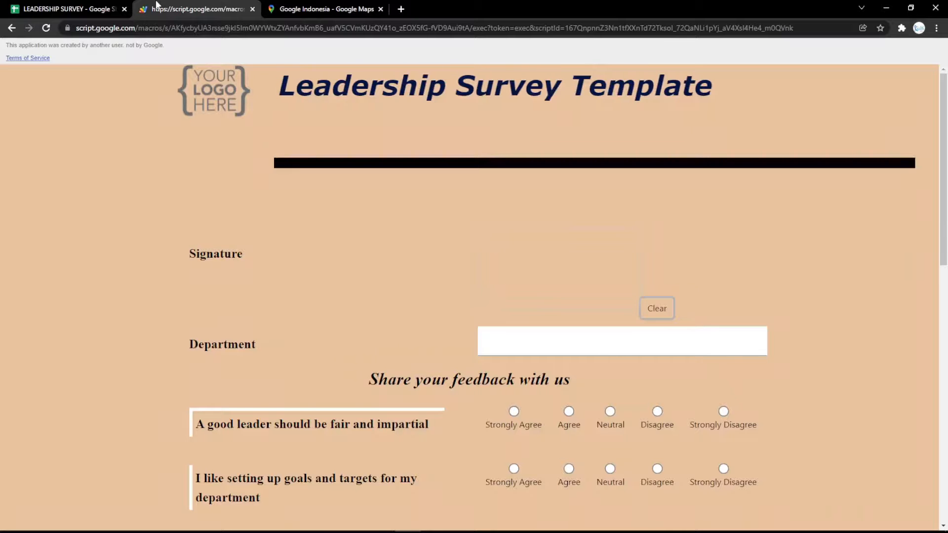
pyautogui.press('F5')
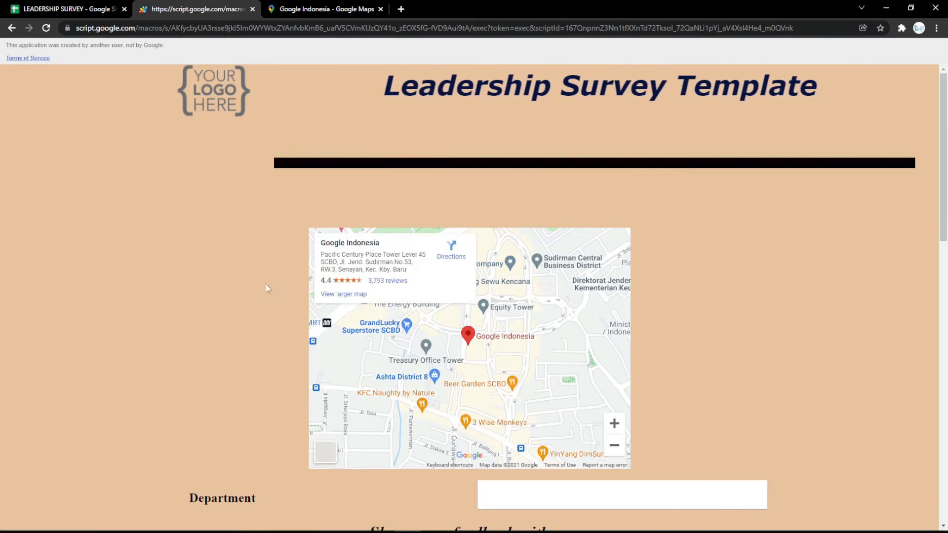
# - Delete the map question in row 3 of the Questions sheet and check the updated web form
pyautogui.click(74, 9)
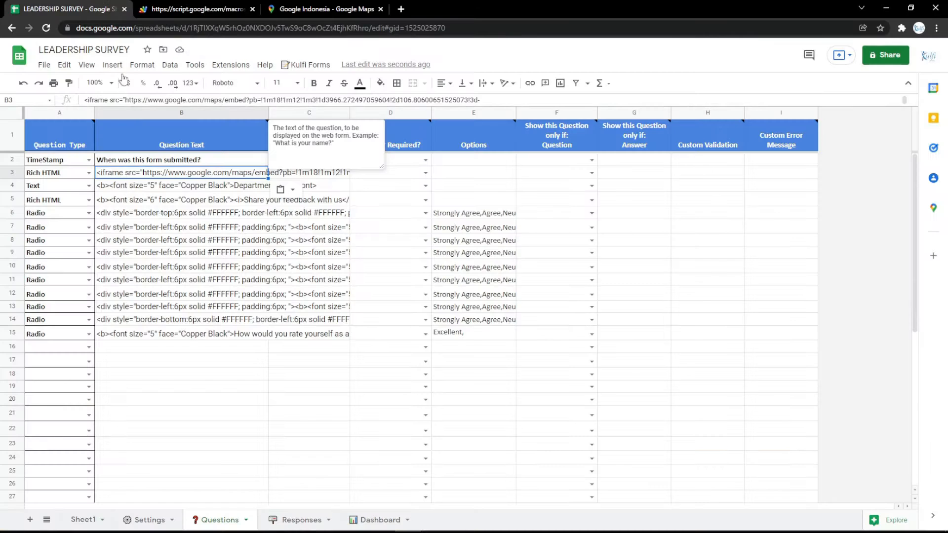
pyautogui.click(13, 171)
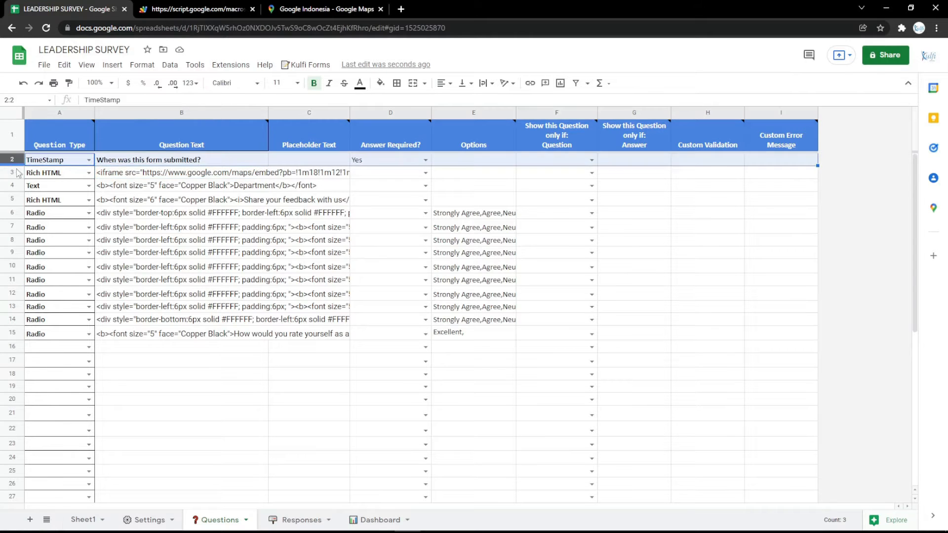
pyautogui.rightClick(14, 172)
pyautogui.click(63, 293)
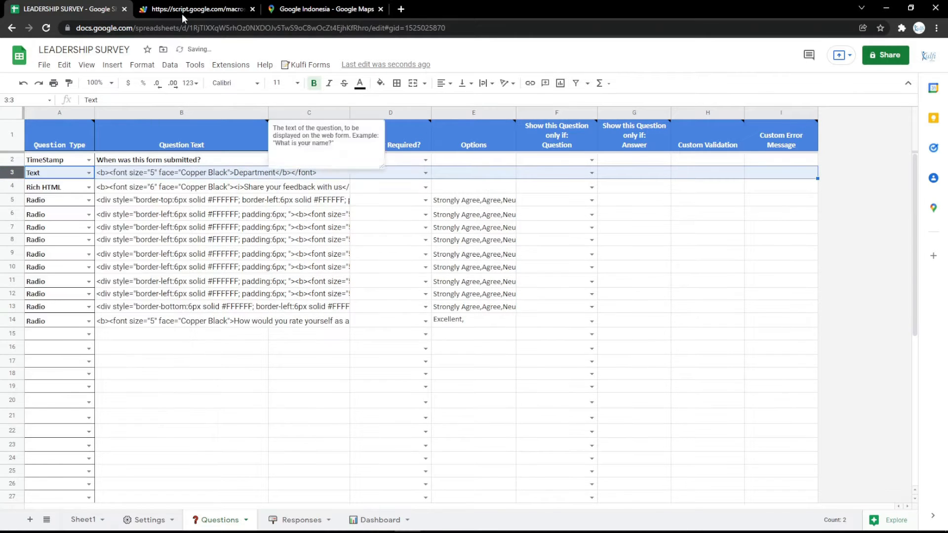
pyautogui.click(182, 12)
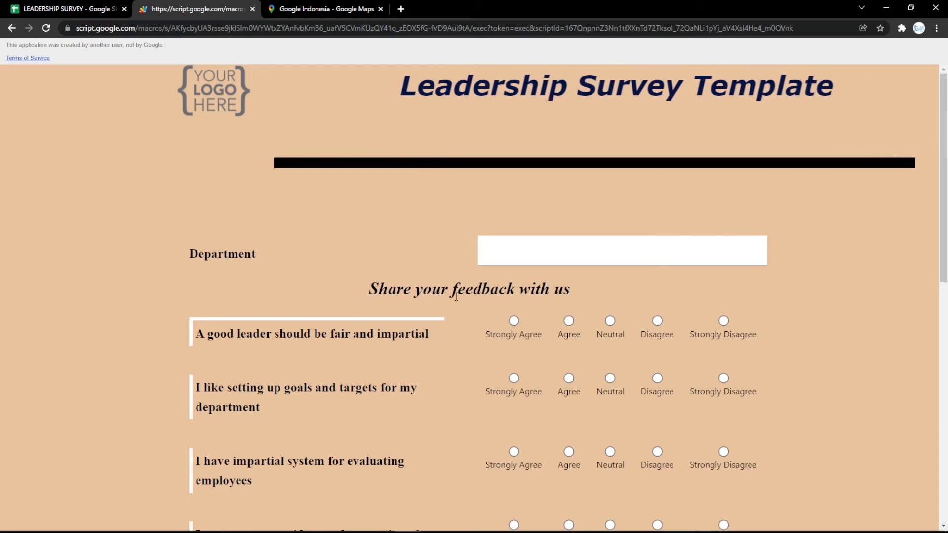
# - Change the Body Background Color in the Settings sheet to light pink and check the web form's new background
pyautogui.click(64, 9)
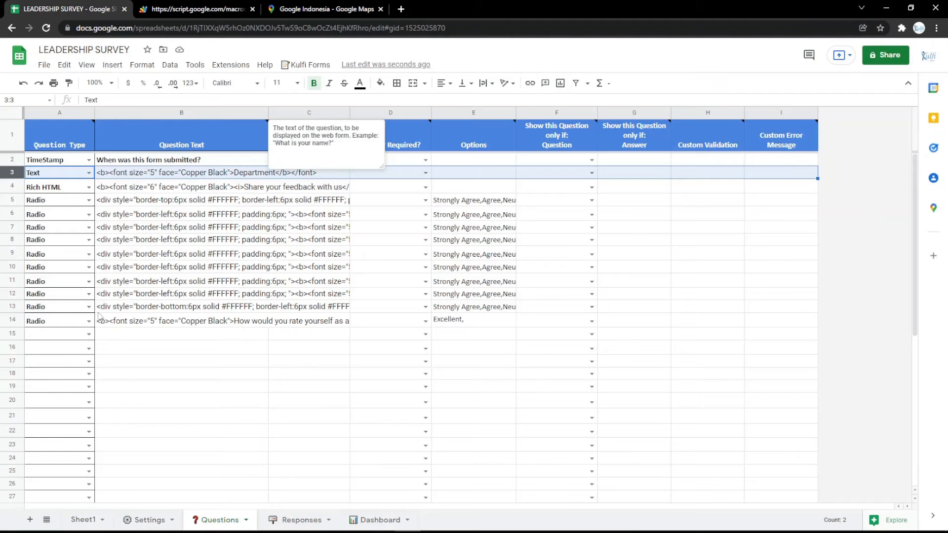
pyautogui.click(141, 518)
pyautogui.click(279, 254)
pyautogui.click(380, 83)
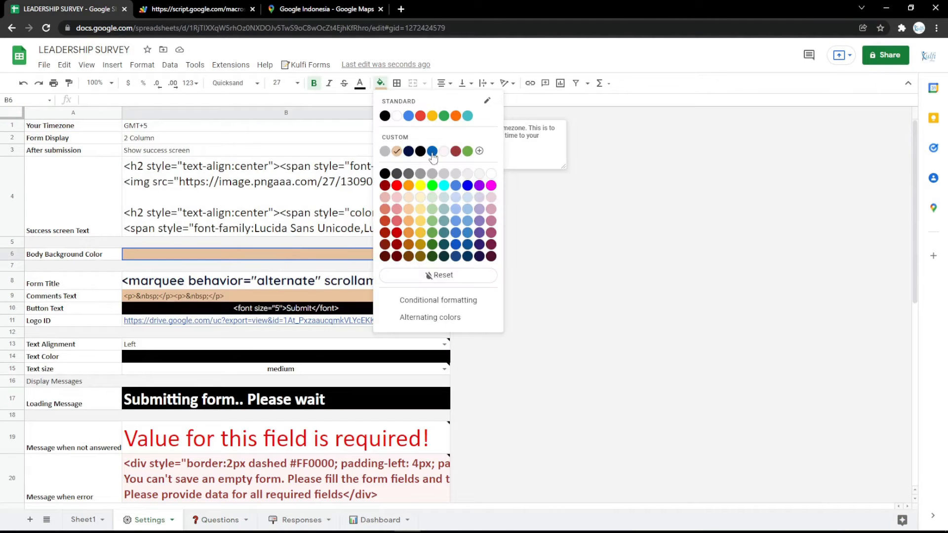
pyautogui.click(484, 201)
pyautogui.click(198, 8)
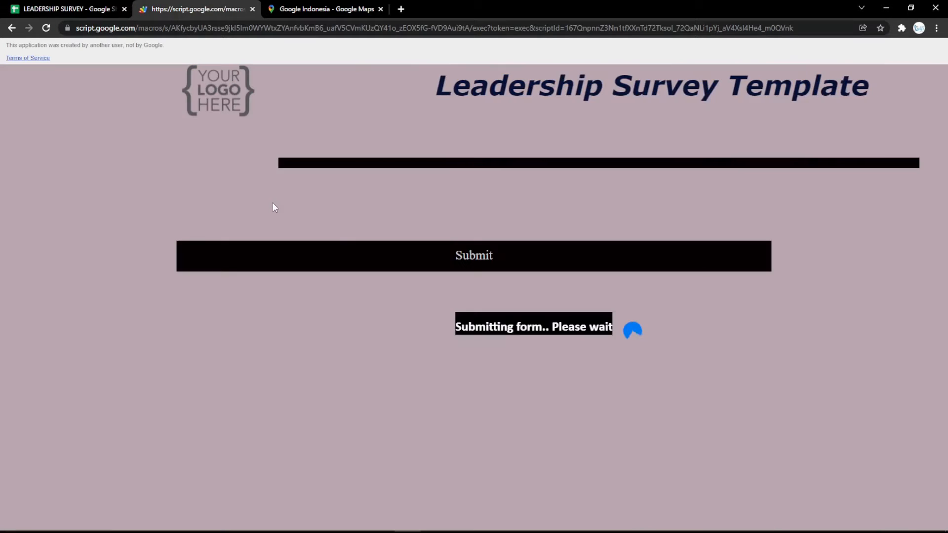
pyautogui.scroll(-15, 272, 203)
pyautogui.scroll(15, 283, 228)
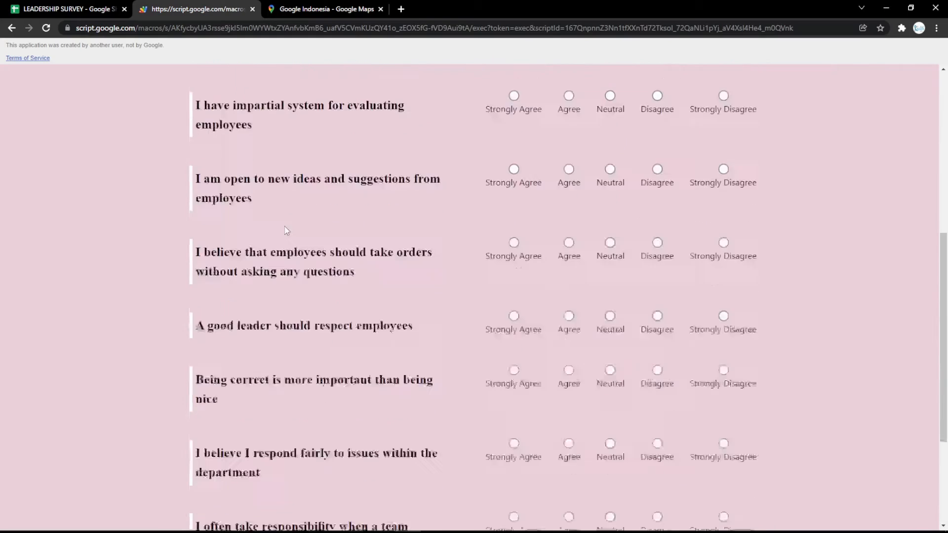
# - Fill the Button Text cell in the Settings sheet with bright magenta and check the Submit button in the reloaded web form
pyautogui.click(124, 5)
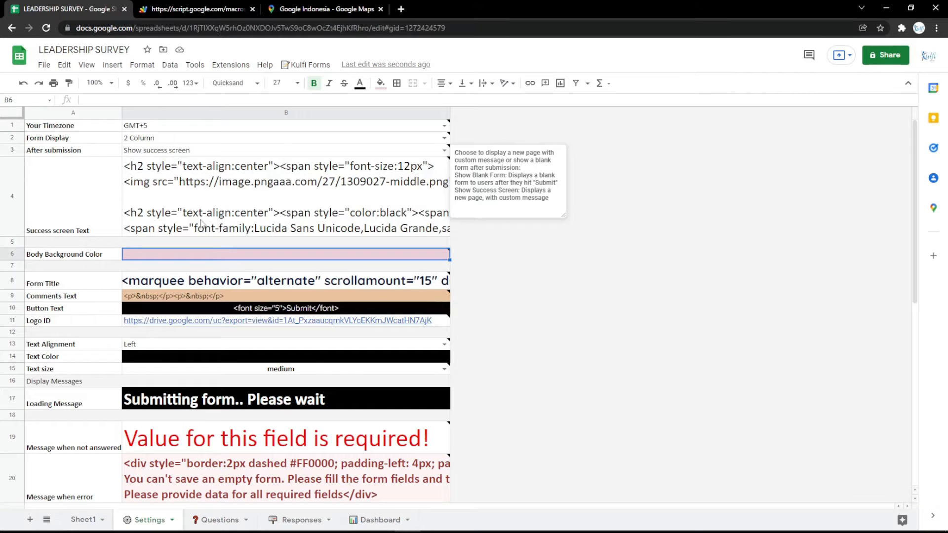
pyautogui.click(237, 311)
pyautogui.click(378, 85)
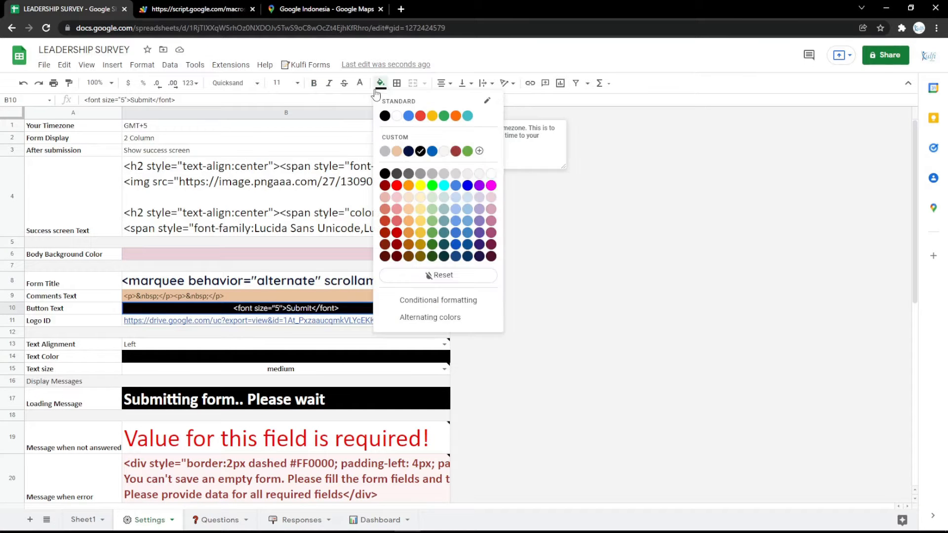
pyautogui.click(494, 185)
pyautogui.click(197, 9)
pyautogui.press('F5')
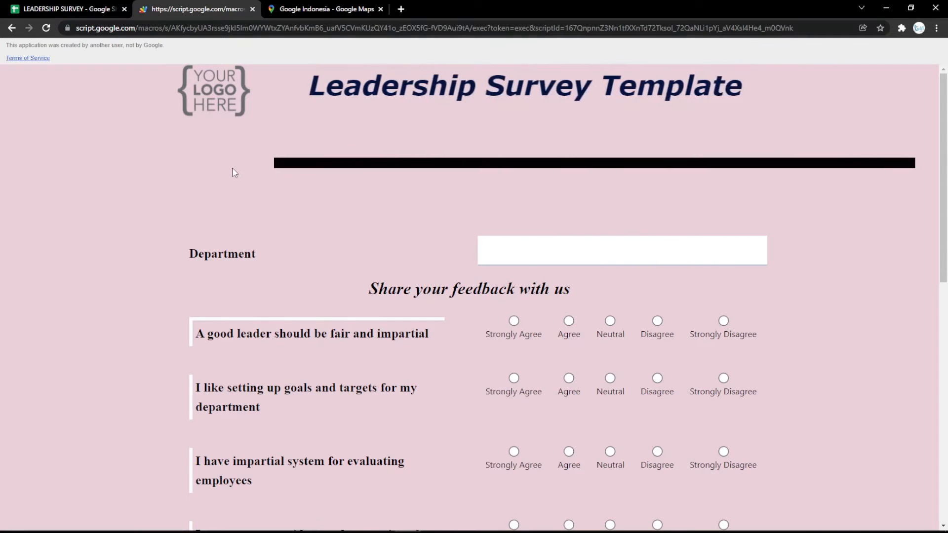
pyautogui.scroll(-6, 248, 227)
pyautogui.scroll(-4, 249, 228)
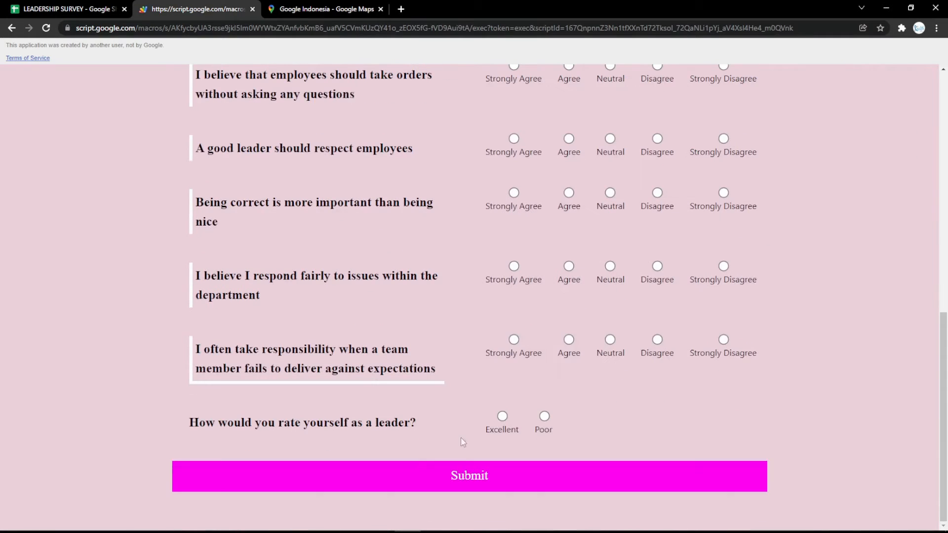
# - Replace the Logo ID link in the Settings sheet with the bookmarked logo image's address and check the web form
pyautogui.click(118, 9)
pyautogui.click(244, 323)
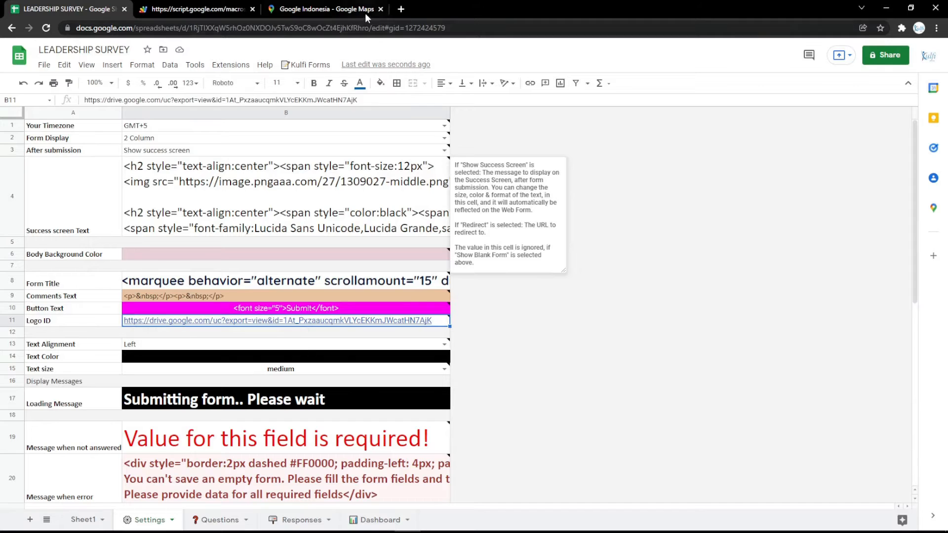
pyautogui.click(400, 9)
pyautogui.click(95, 46)
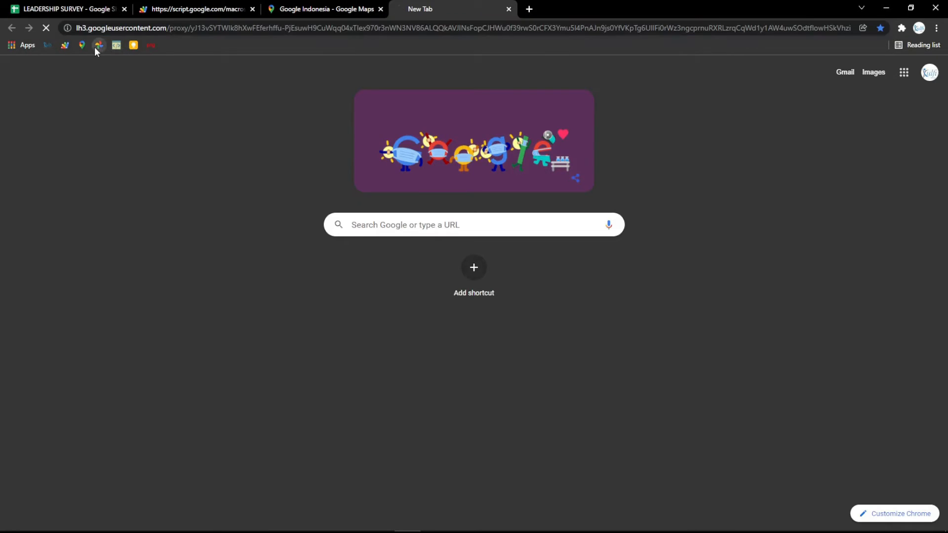
pyautogui.click(148, 29)
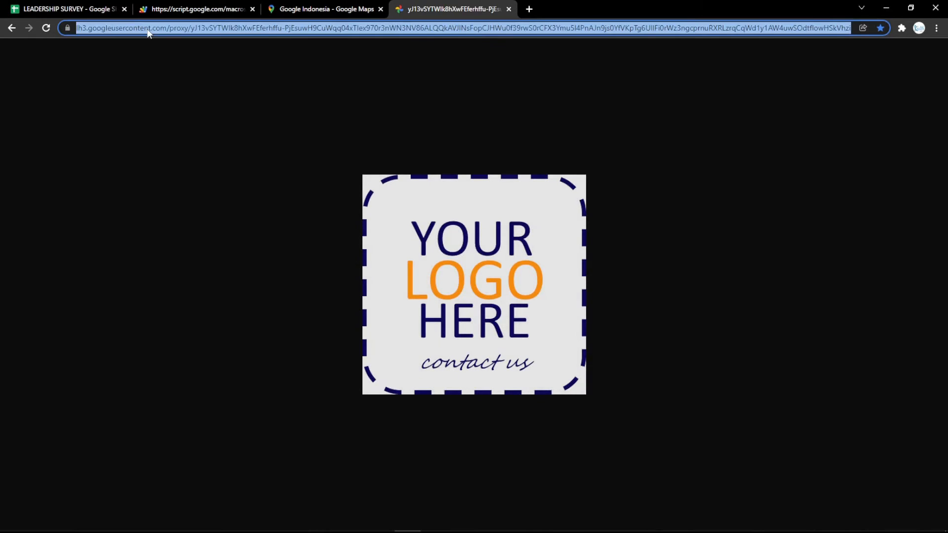
pyautogui.click(88, 4)
pyautogui.hotkey('ctrl', 'v')
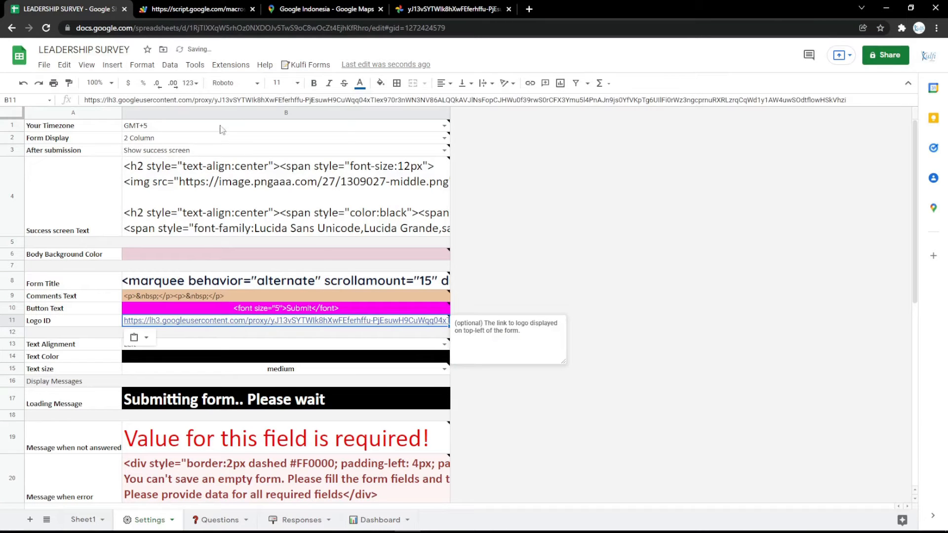
pyautogui.click(216, 11)
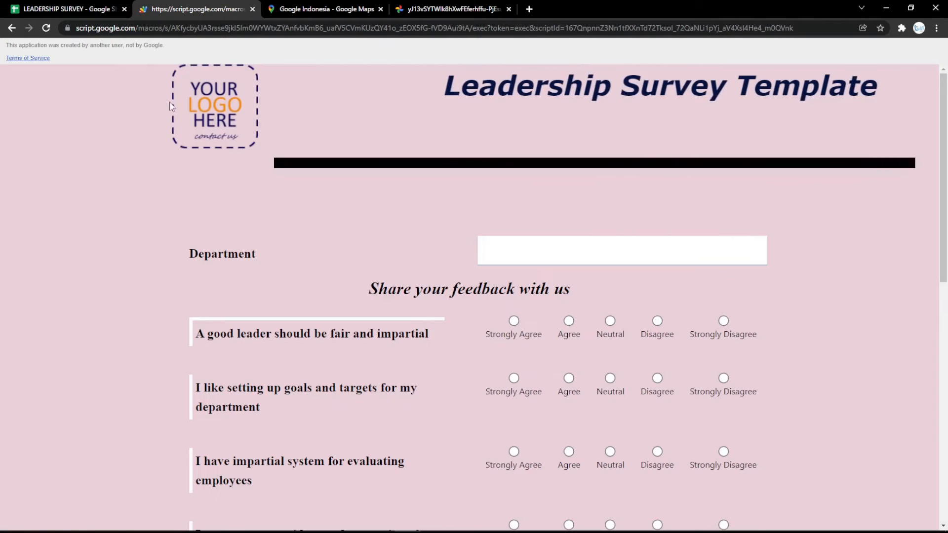
# - Change the Text Color setting to bright magenta and look through the updated web form
pyautogui.click(21, 6)
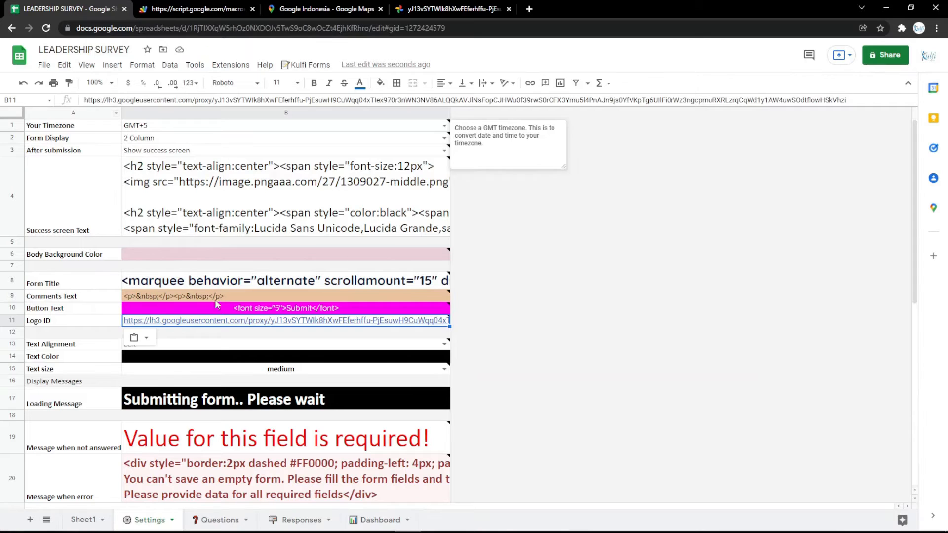
pyautogui.click(261, 357)
pyautogui.click(380, 83)
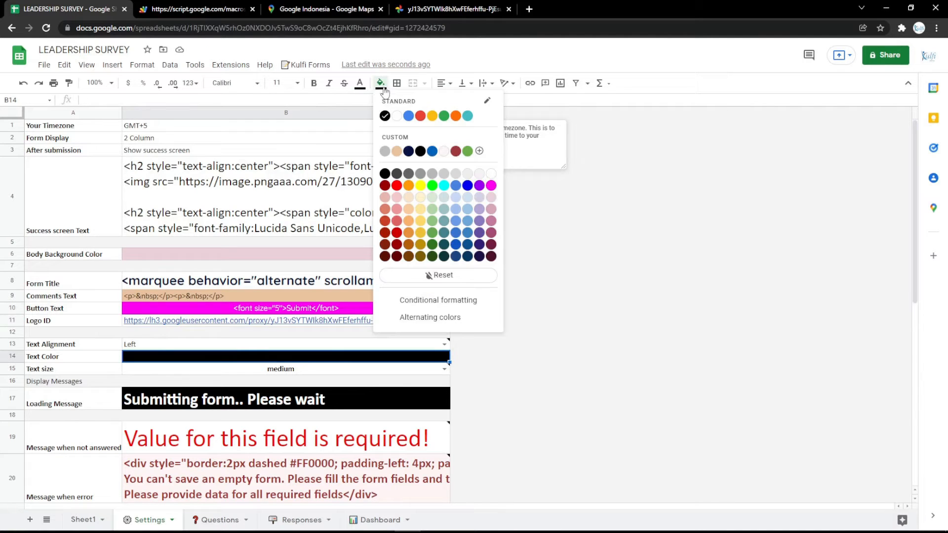
pyautogui.click(491, 190)
pyautogui.click(197, 9)
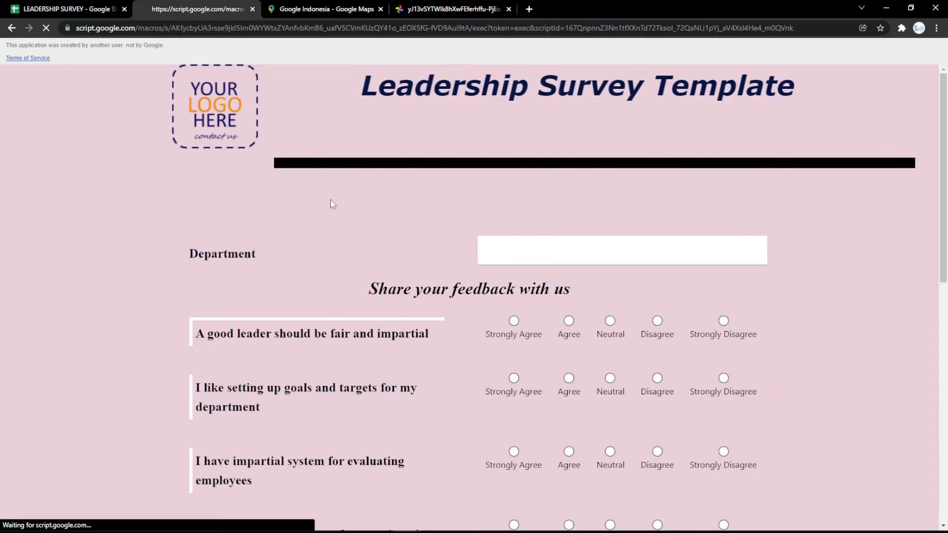
pyautogui.scroll(-15, 335, 211)
pyautogui.scroll(15, 339, 247)
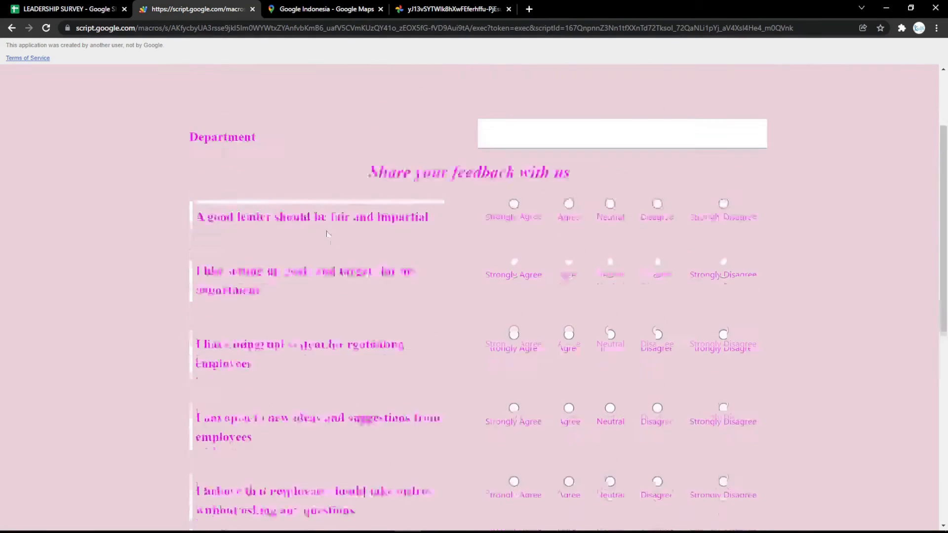
# - Change the Loading Message setting to "Submitting form.. Please wait a minutes" and reload the web form
pyautogui.click(129, 8)
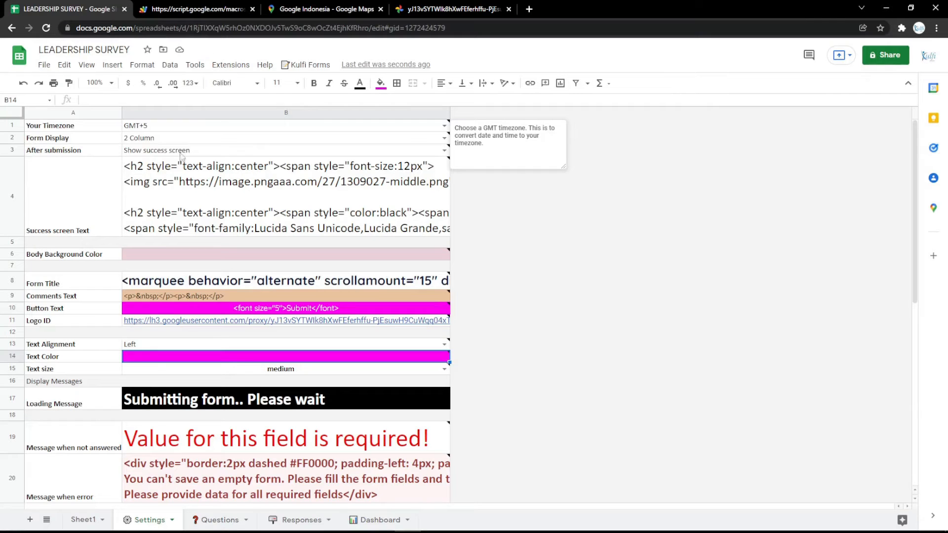
pyautogui.click(271, 395)
pyautogui.press('Return')
pyautogui.write('a m')
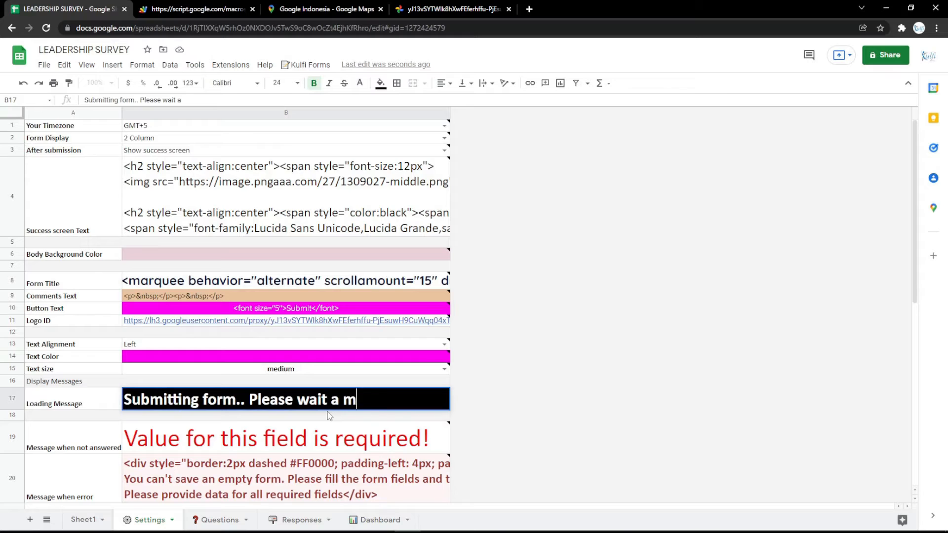
pyautogui.write('inutes')
pyautogui.press('Return')
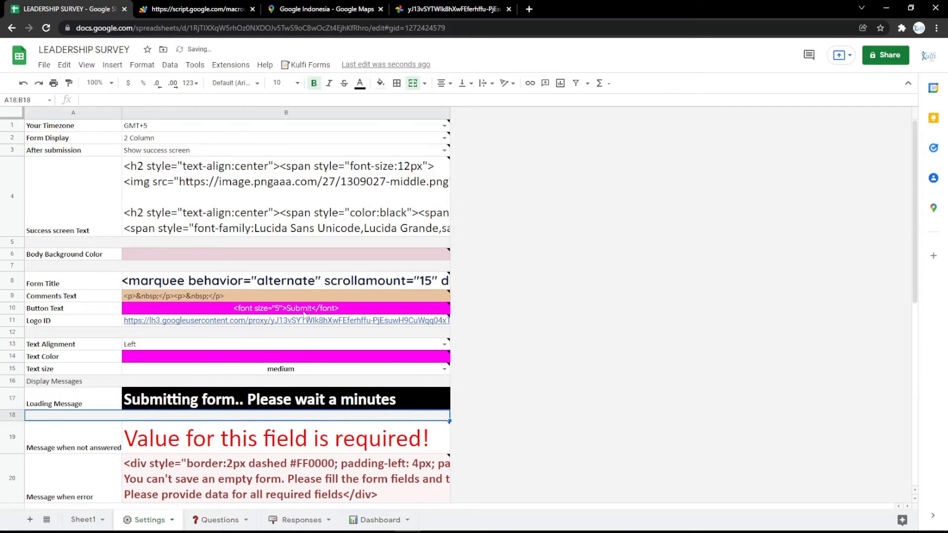
pyautogui.click(187, 7)
pyautogui.press('F5')
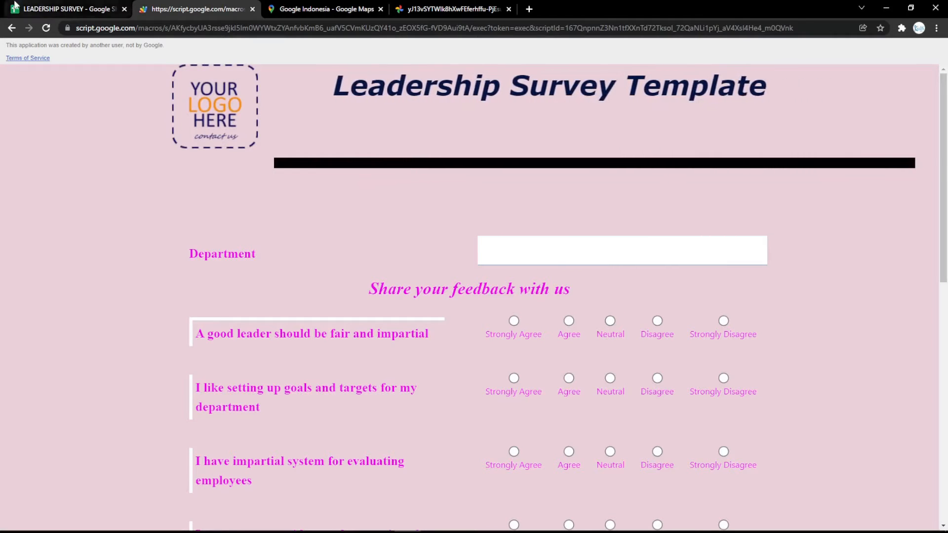
# - Open the bookmarked online HTML editor in a new tab and enter the title text LEADERSHIP SURVEY
pyautogui.click(59, 8)
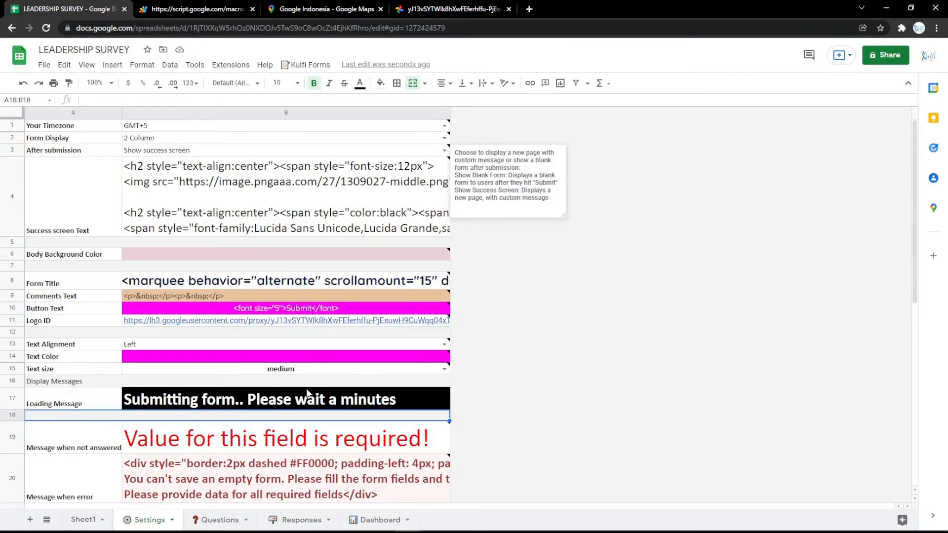
pyautogui.doubleClick(305, 279)
pyautogui.click(326, 349)
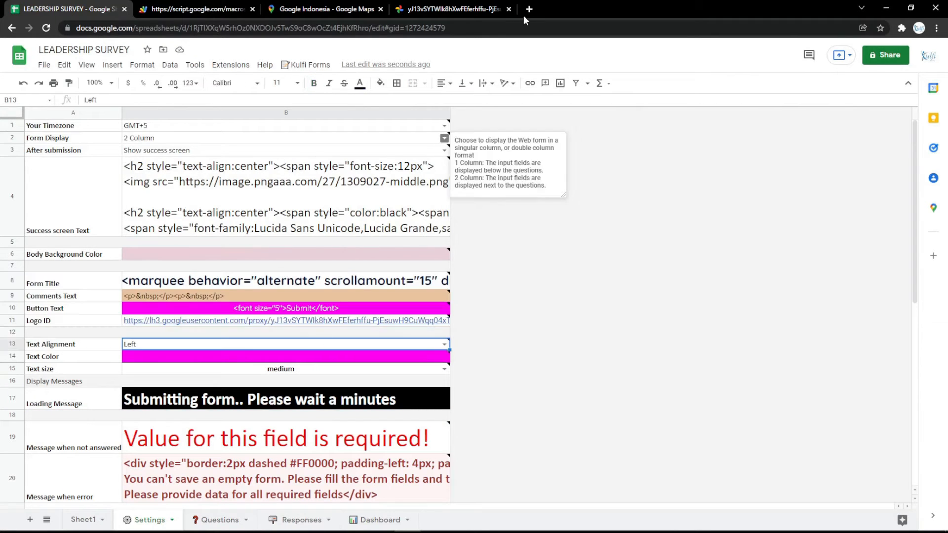
pyautogui.click(529, 9)
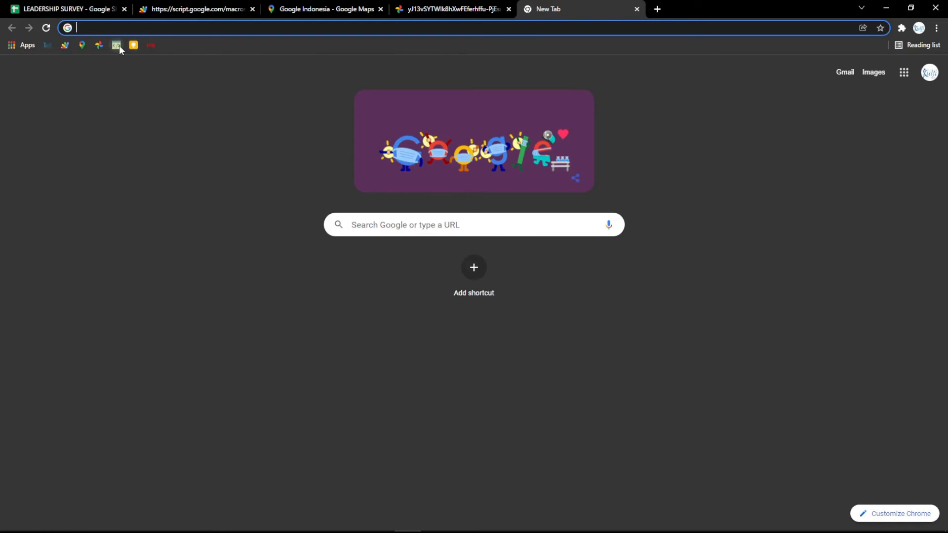
pyautogui.click(120, 46)
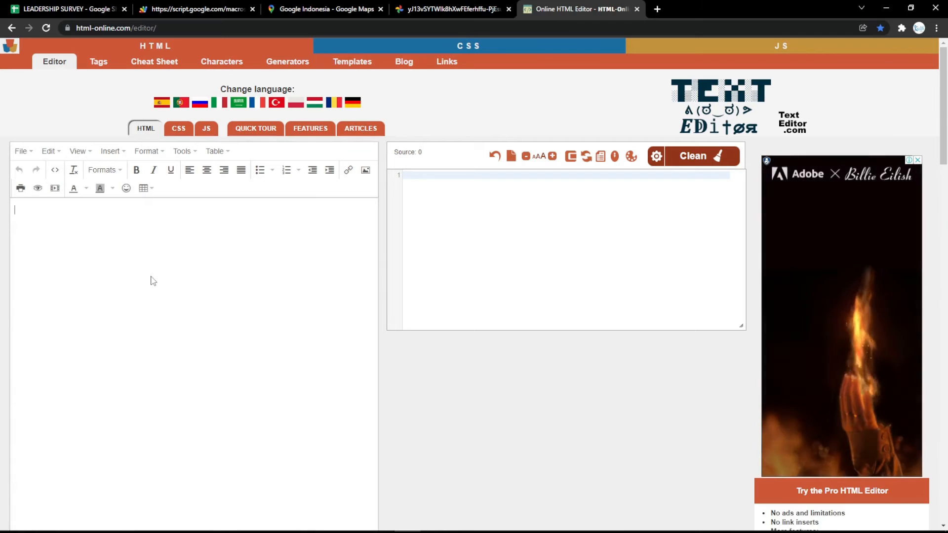
pyautogui.write('EADERSH')
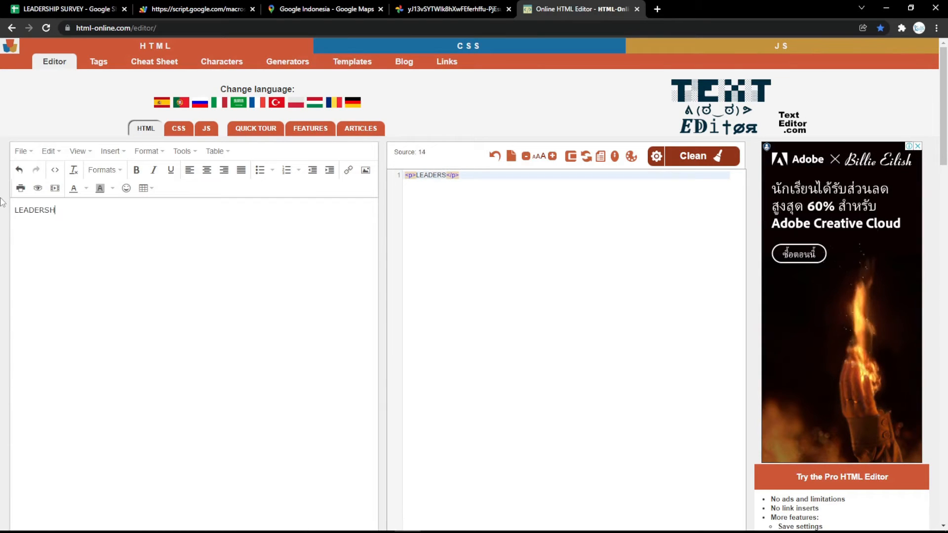
pyautogui.write('IP SURV')
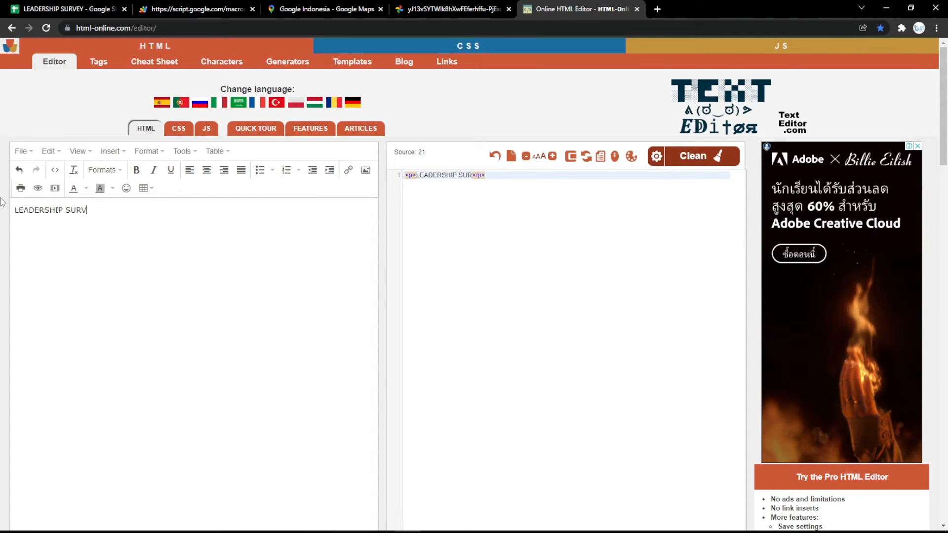
pyautogui.write('EY')
# - Centre the LEADERSHIP SURVEY title in the HTML editor and make it bold, italic and underlined
pyautogui.hotkey('ctrl', 'a')
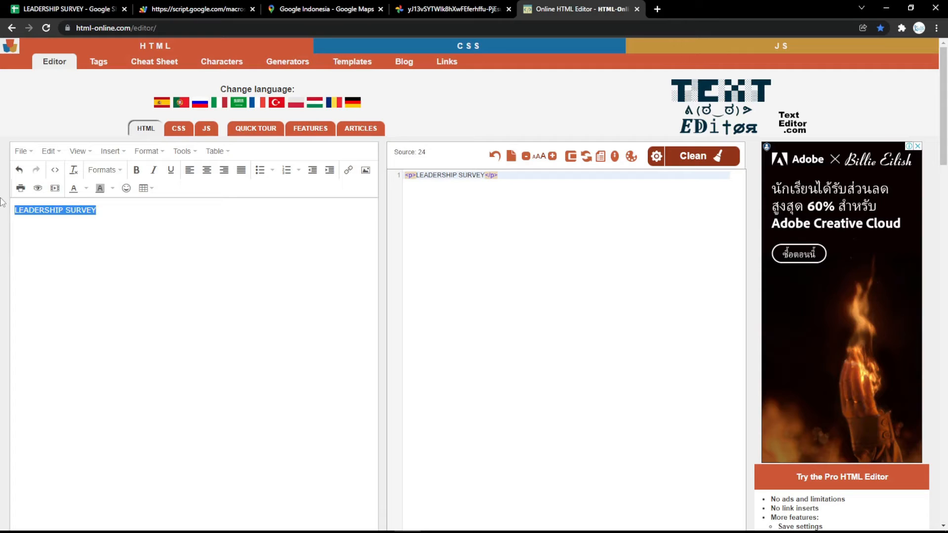
pyautogui.click(207, 169)
pyautogui.click(136, 170)
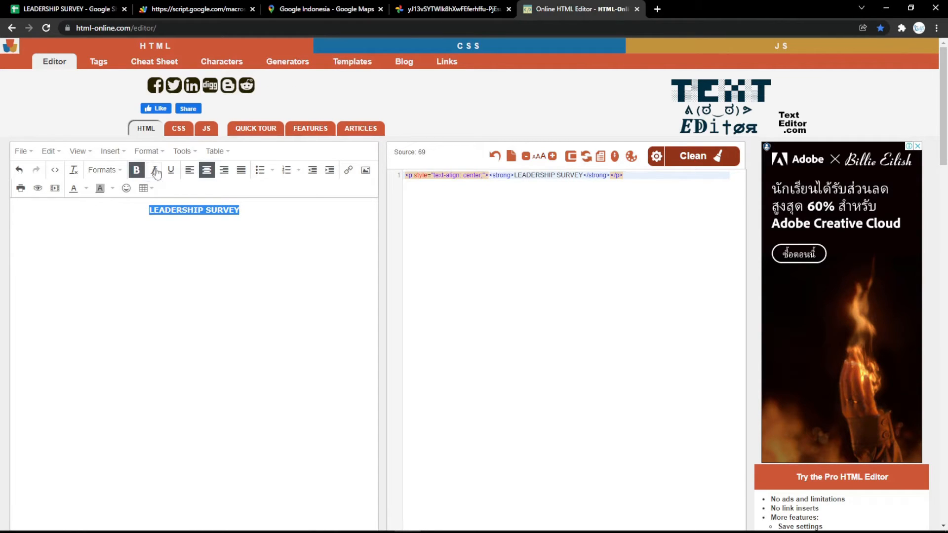
pyautogui.click(155, 170)
pyautogui.click(171, 170)
# - Apply the Heading 1 format and magenta text colour #ff00ff to the LEADERSHIP SURVEY title
pyautogui.click(106, 169)
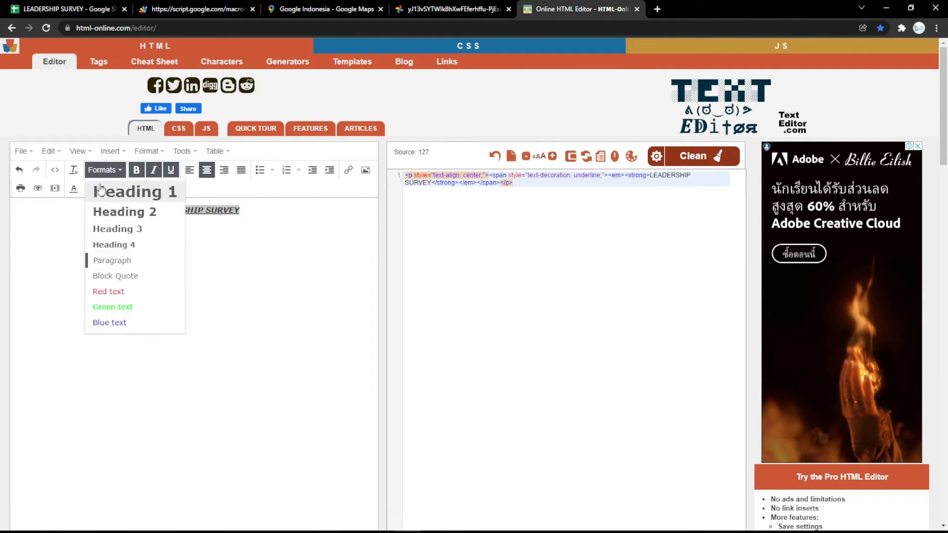
pyautogui.click(106, 191)
pyautogui.click(86, 189)
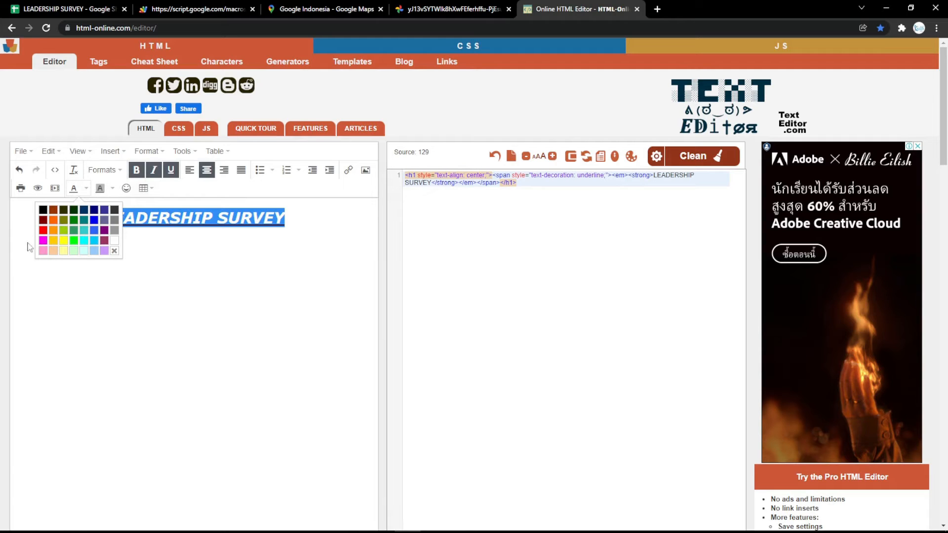
pyautogui.click(43, 241)
pyautogui.click(251, 235)
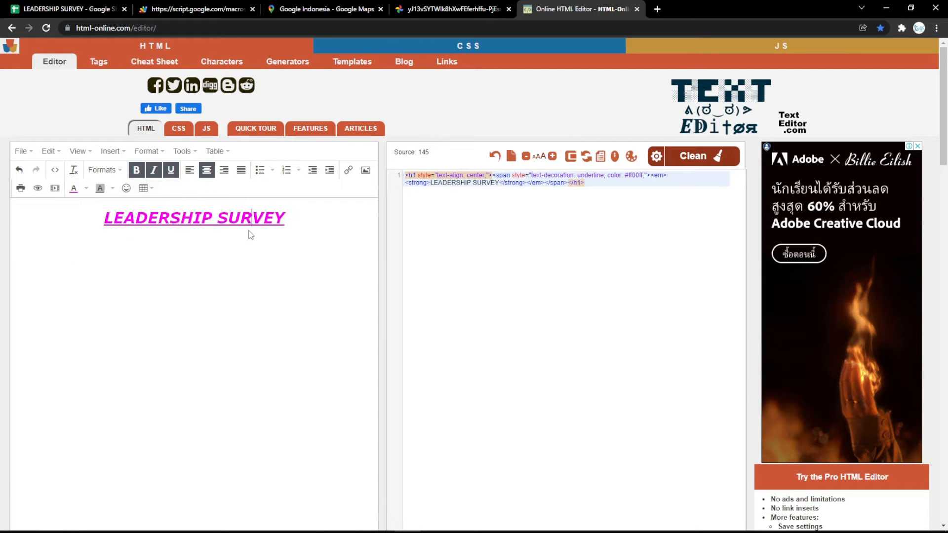
# - Replace the Form Title setting with the title's HTML code from the editor and reload the web form
pyautogui.click(554, 173)
pyautogui.hotkey('ctrl', 'a')
pyautogui.hotkey('ctrl', 'c')
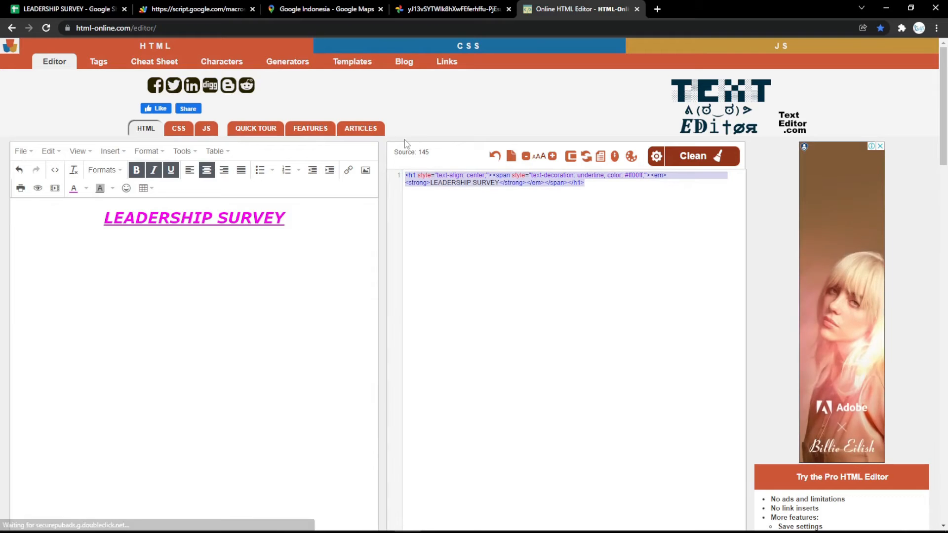
pyautogui.click(69, 9)
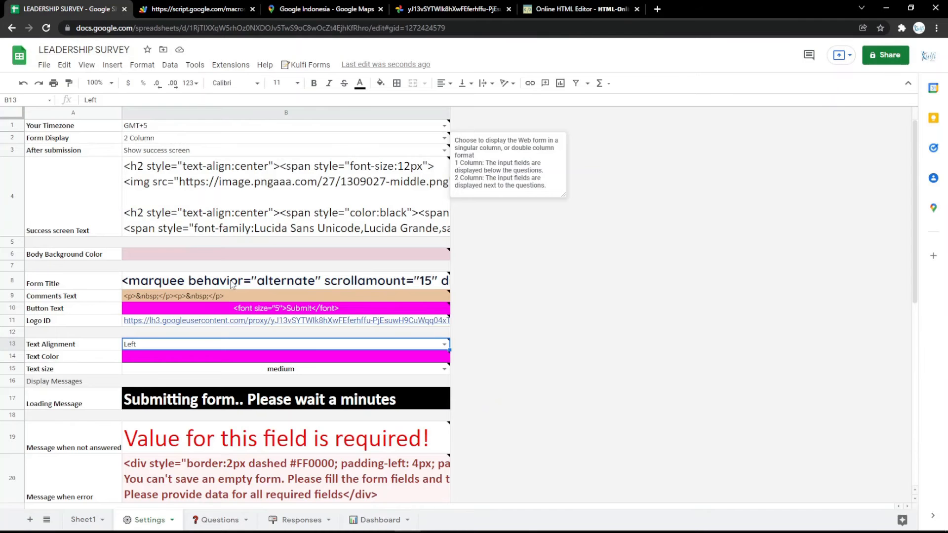
pyautogui.doubleClick(232, 282)
pyautogui.hotkey('ctrl', 'a')
pyautogui.hotkey('ctrl', 'v')
pyautogui.click(227, 254)
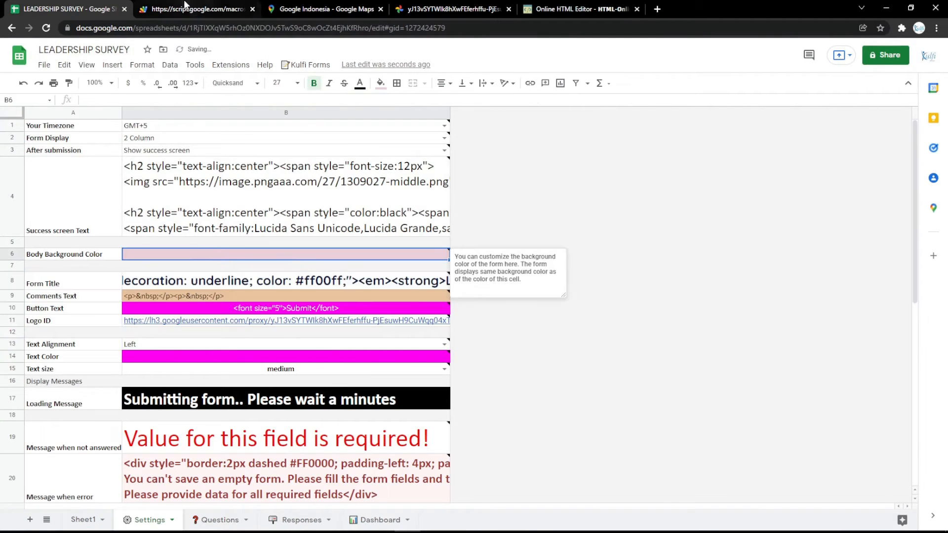
pyautogui.click(185, 5)
pyautogui.press('F5')
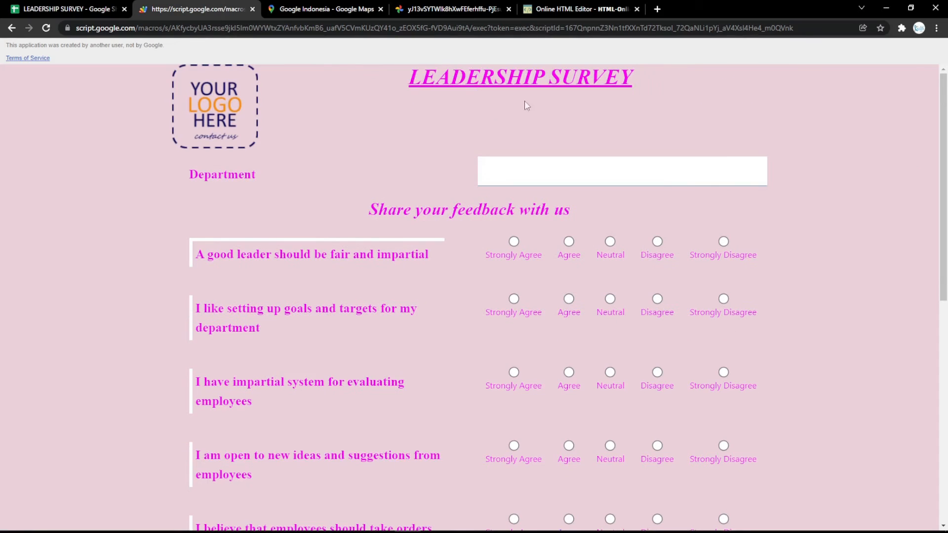
# - Open the Responses sheet and copy the TRANSPOSE formula from the RESPONSES note in the bookmarked Google Keep
pyautogui.click(69, 9)
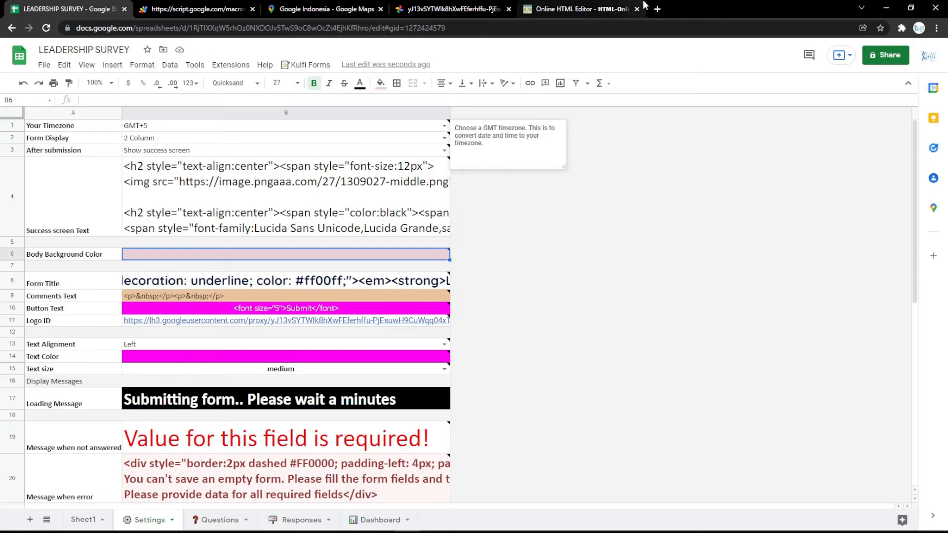
pyautogui.moveTo(321, 235)
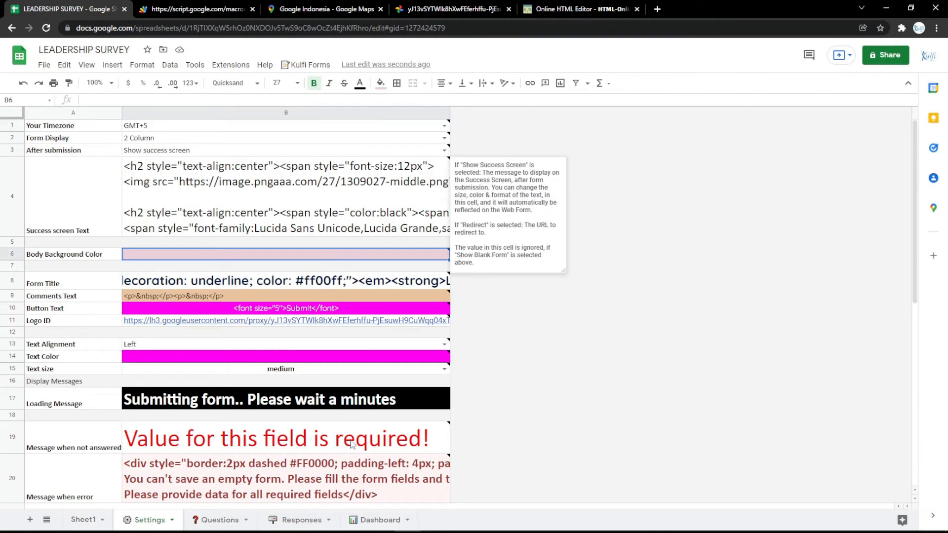
pyautogui.click(298, 519)
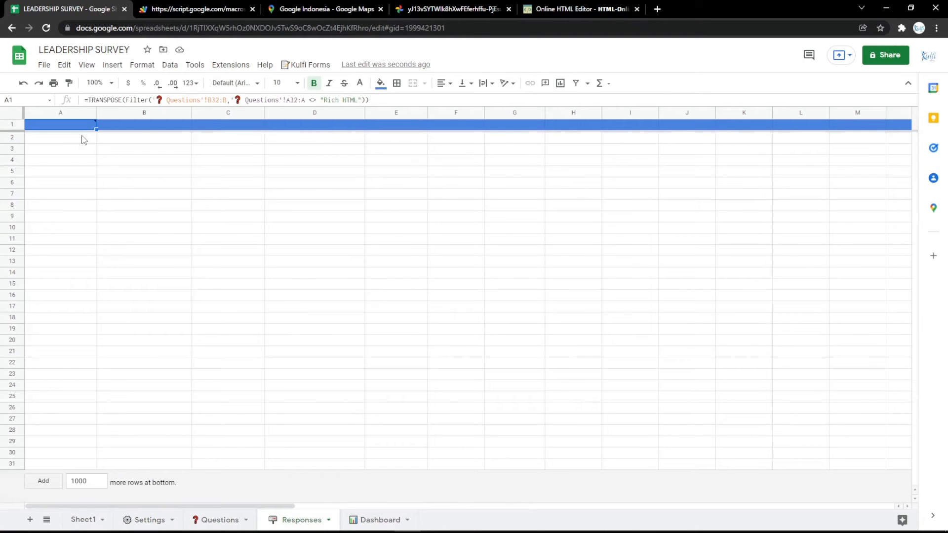
pyautogui.moveTo(76, 128)
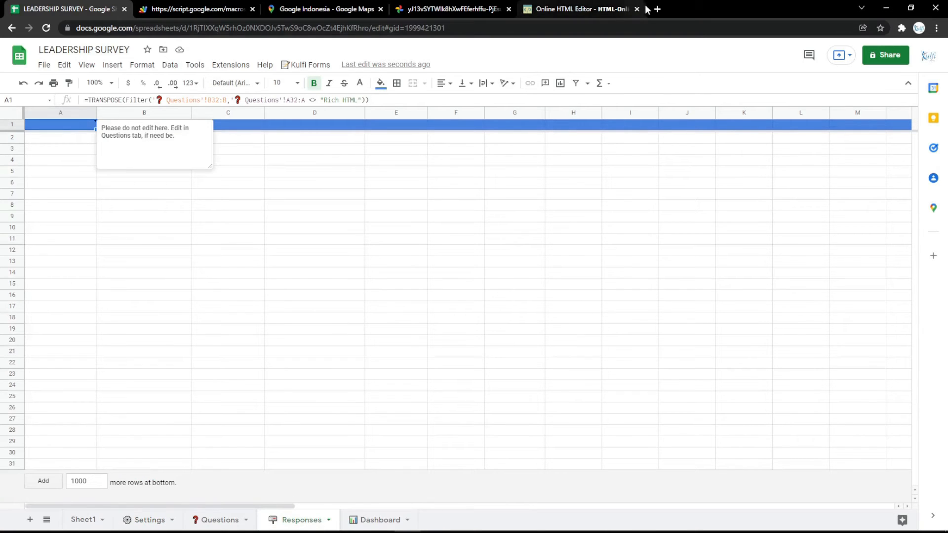
pyautogui.click(657, 9)
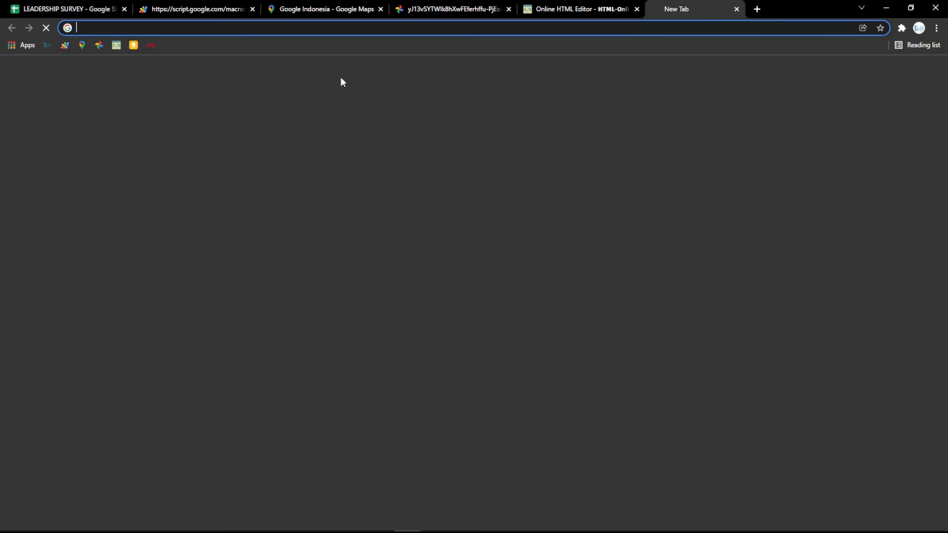
pyautogui.click(132, 45)
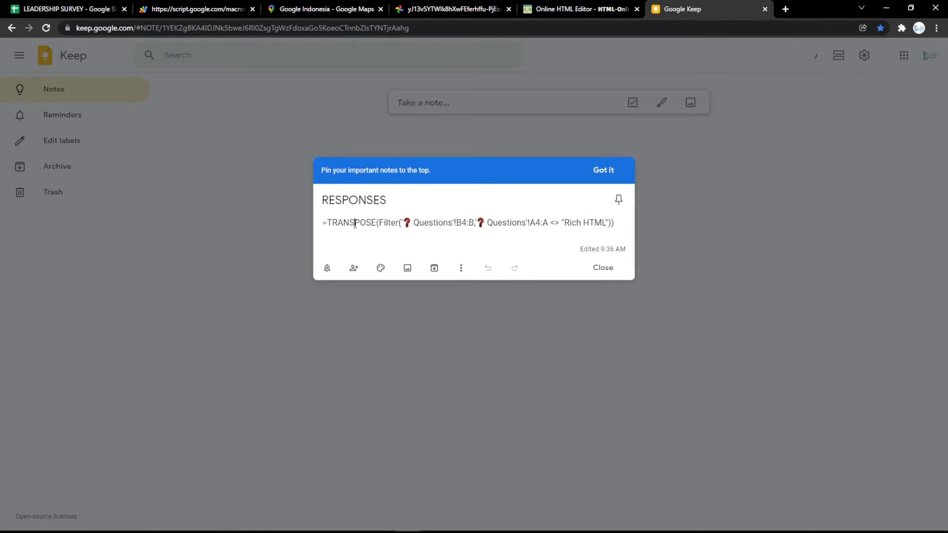
pyautogui.hotkey('ctrl', 'a')
pyautogui.hotkey('ctrl', 'v')
pyautogui.hotkey('ctrl', 'z')
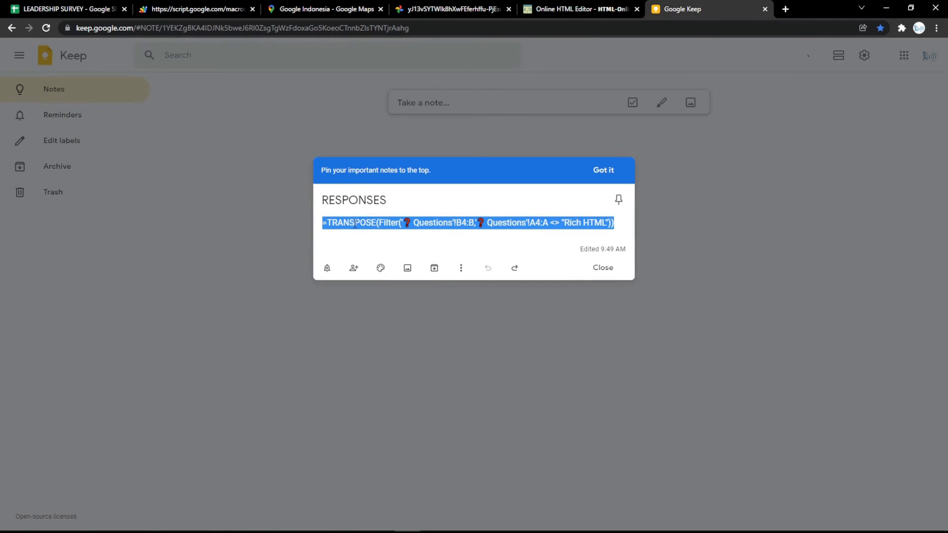
# - Replace the header formula in cell A1 of the Responses sheet with the TRANSPOSE formula copied from the note
pyautogui.click(101, 7)
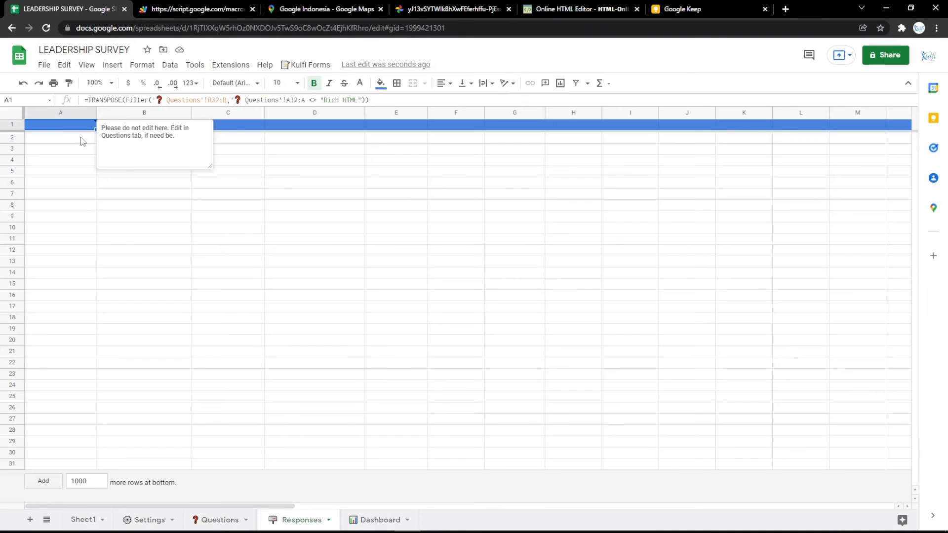
pyautogui.doubleClick(72, 127)
pyautogui.hotkey('ctrl', 'a')
pyautogui.hotkey('ctrl', 'v')
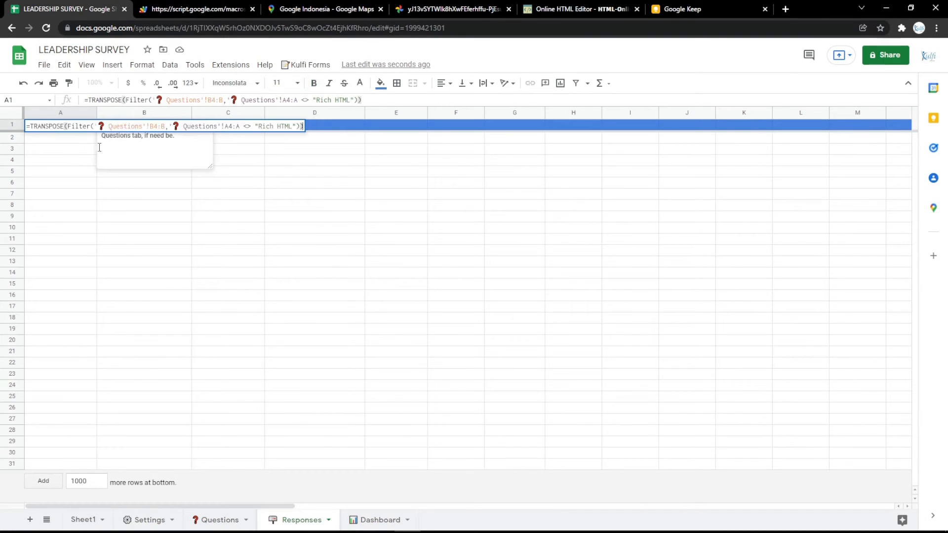
pyautogui.click(69, 160)
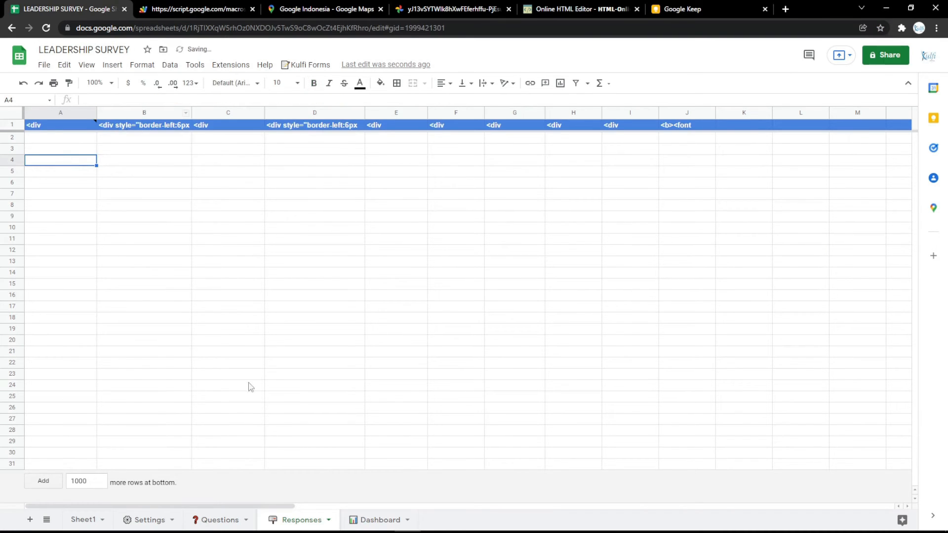
# - Check where the Department question sits in the Questions sheet and set the Responses header formula ranges to B3:B and A3:A
pyautogui.click(217, 521)
pyautogui.click(170, 177)
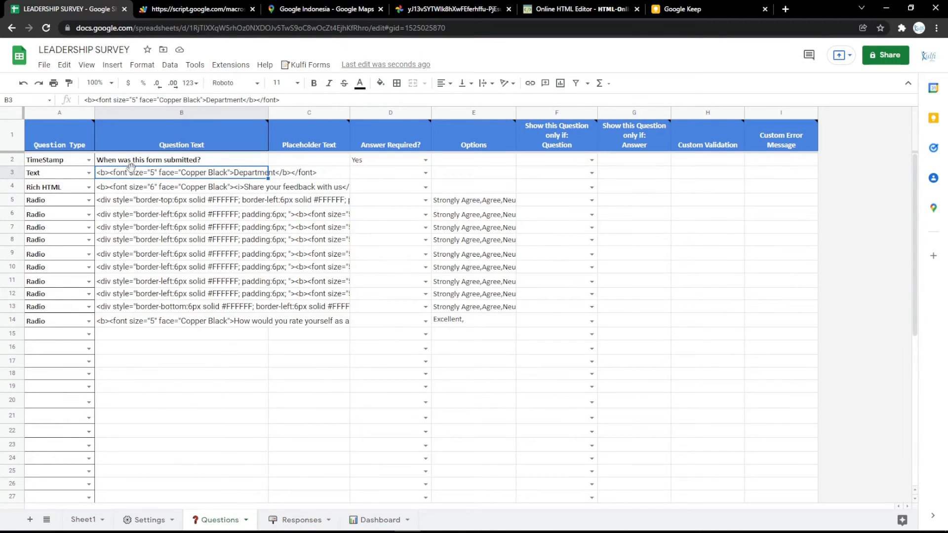
pyautogui.click(293, 518)
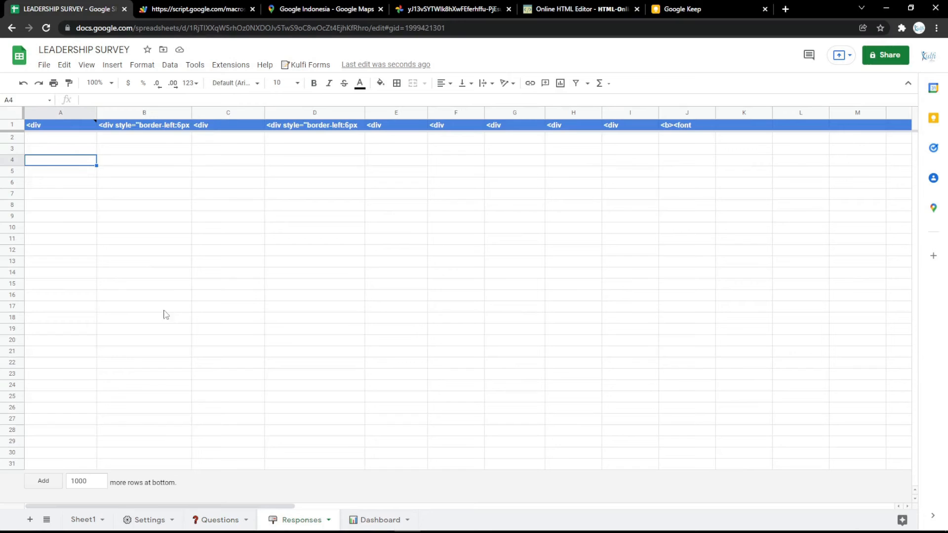
pyautogui.doubleClick(60, 125)
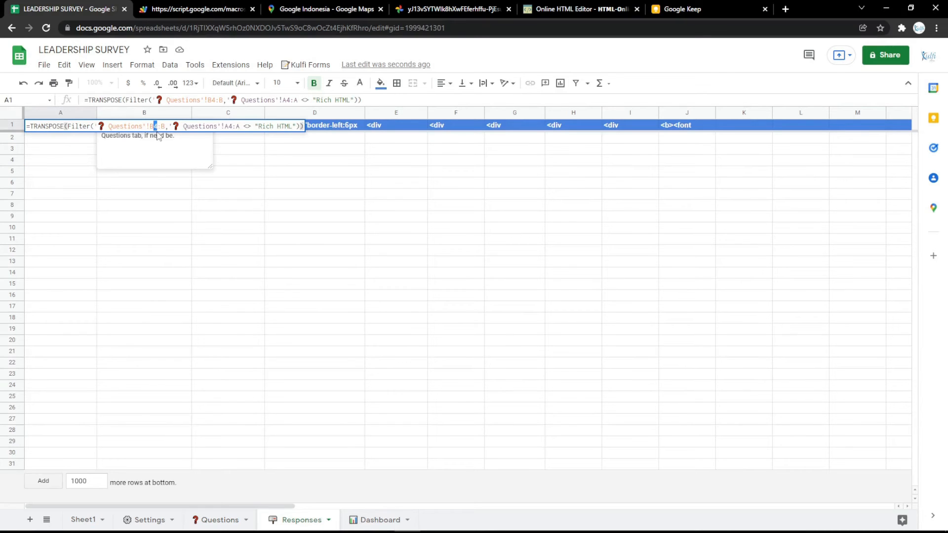
pyautogui.write('3')
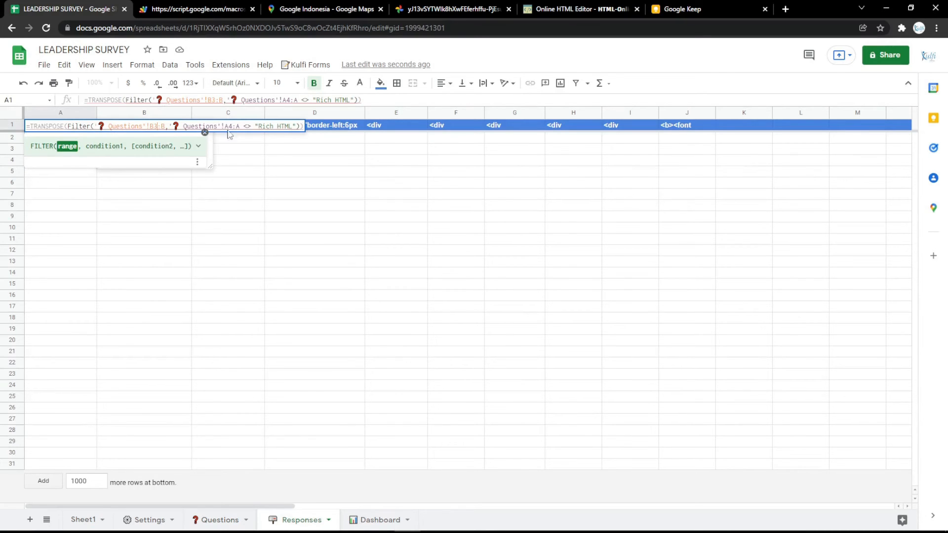
pyautogui.click(230, 127)
pyautogui.write('3')
pyautogui.click(232, 159)
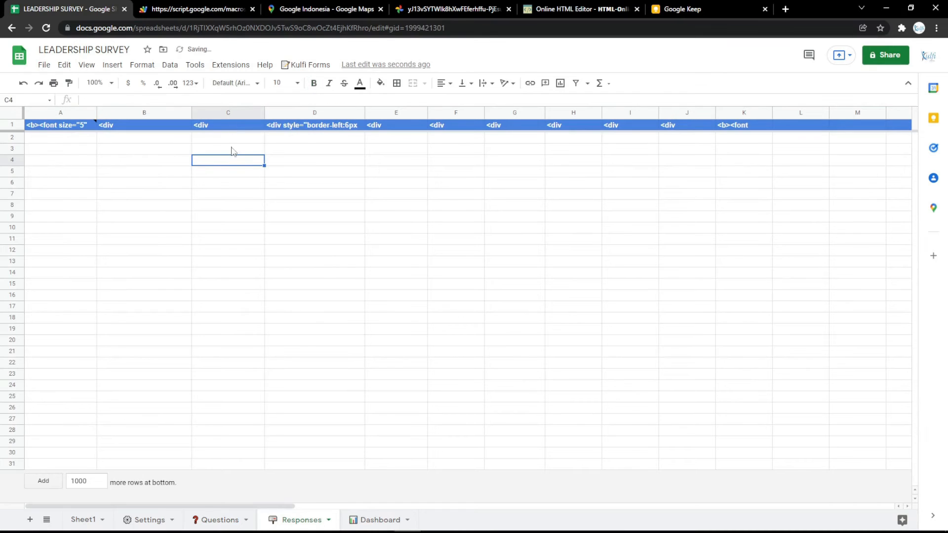
# - Reload the web form, enter Office as the department, answer every leadership statement, rate the leader Excellent, and submit the response
pyautogui.click(198, 9)
pyautogui.press('F5')
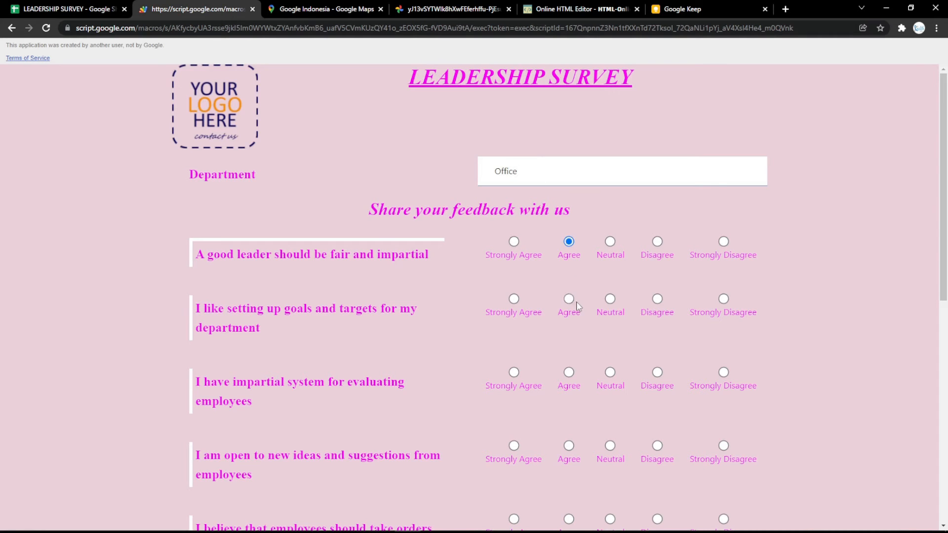
pyautogui.scroll(-10, 578, 306)
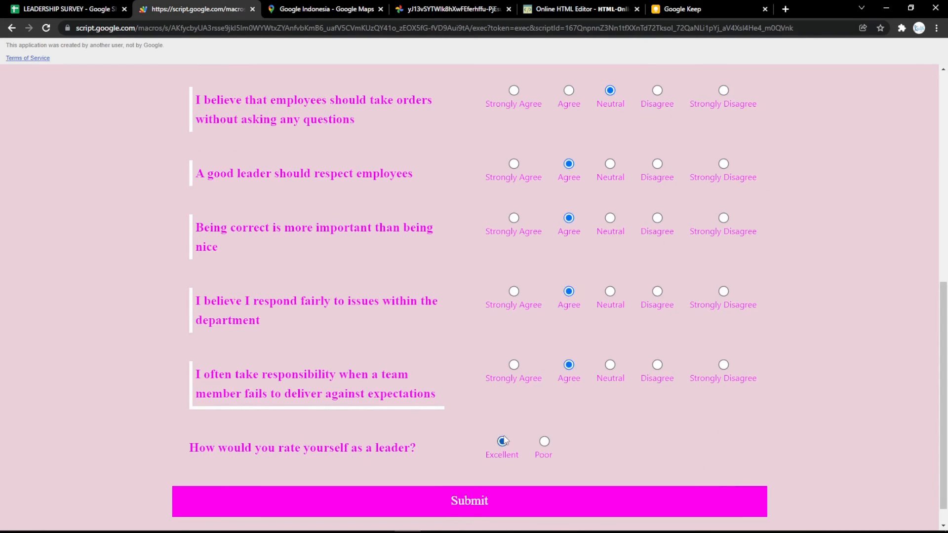
pyautogui.scroll(-1, 504, 441)
pyautogui.click(506, 464)
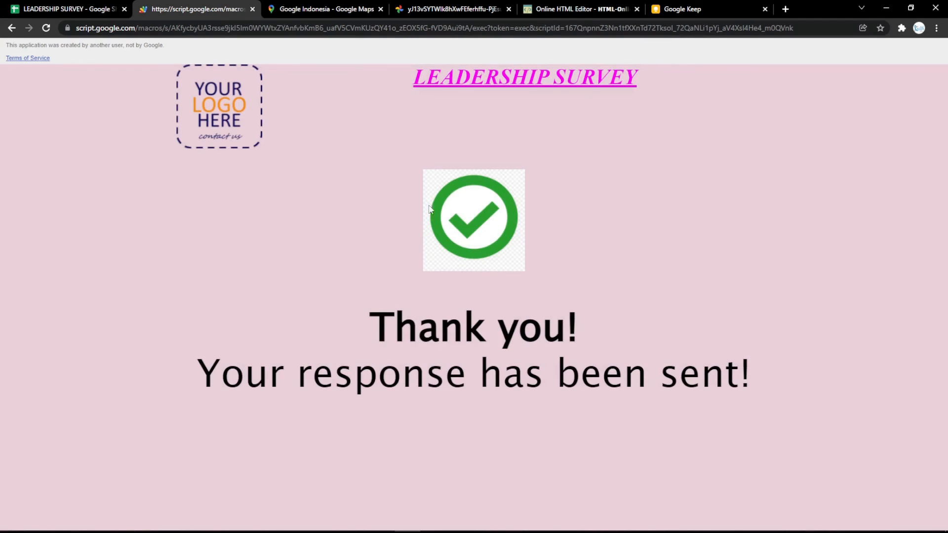
# - Check the submitted answers in the Responses sheet and review the web form's success screen
pyautogui.click(67, 9)
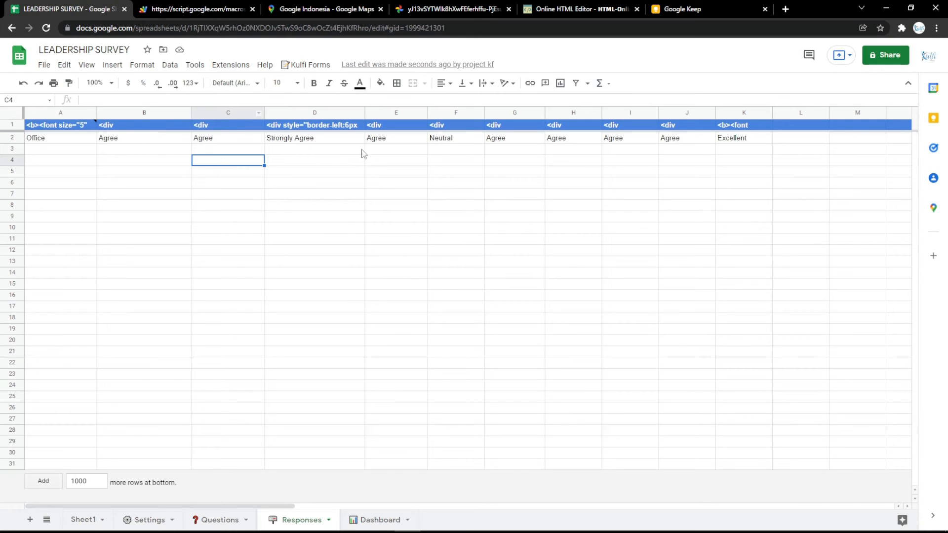
pyautogui.click(192, 5)
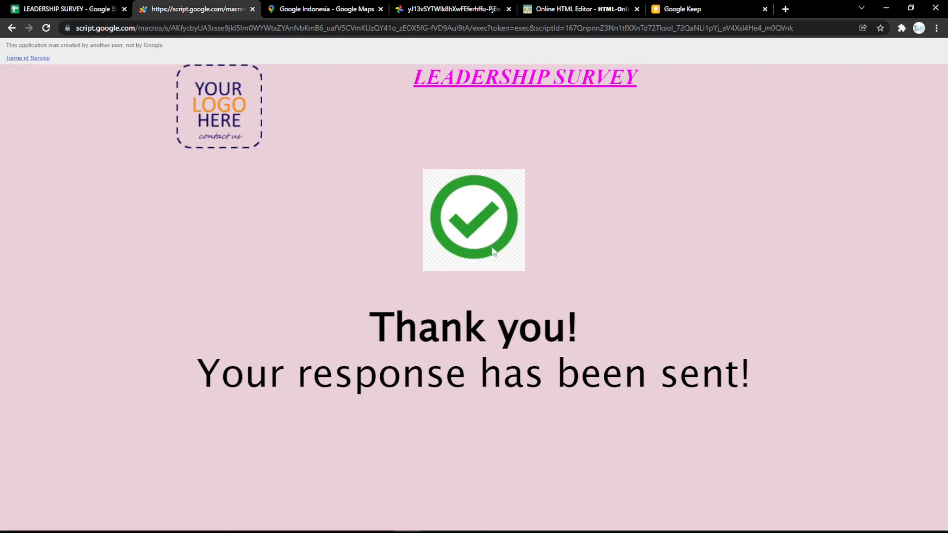
pyautogui.click(62, 5)
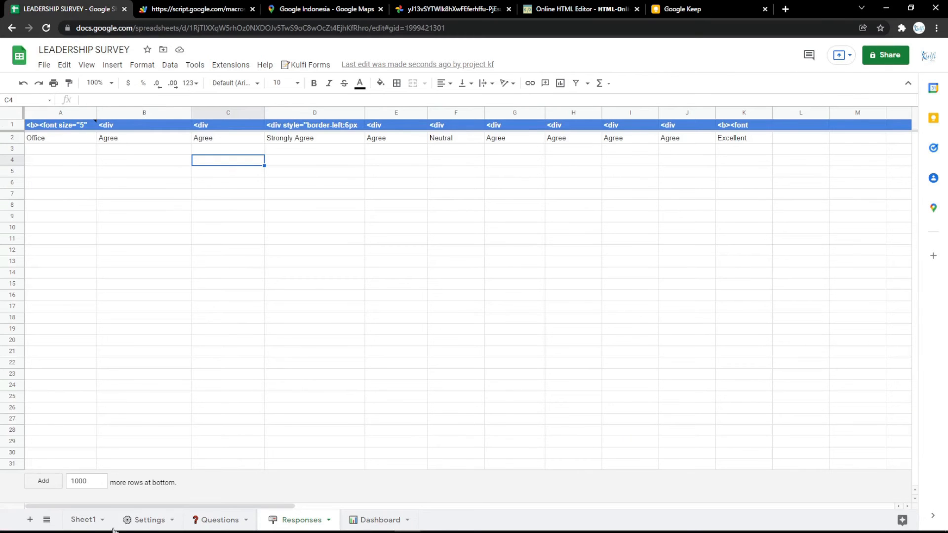
# - Select the Success screen Text setting and copy the address of the bookmarked Thank You image opened in a new tab
pyautogui.click(151, 520)
pyautogui.click(242, 180)
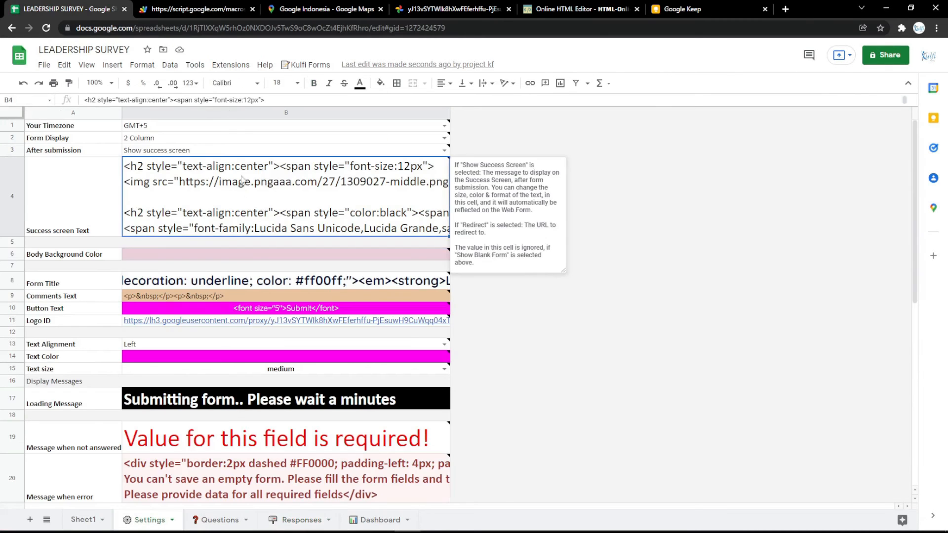
pyautogui.click(784, 9)
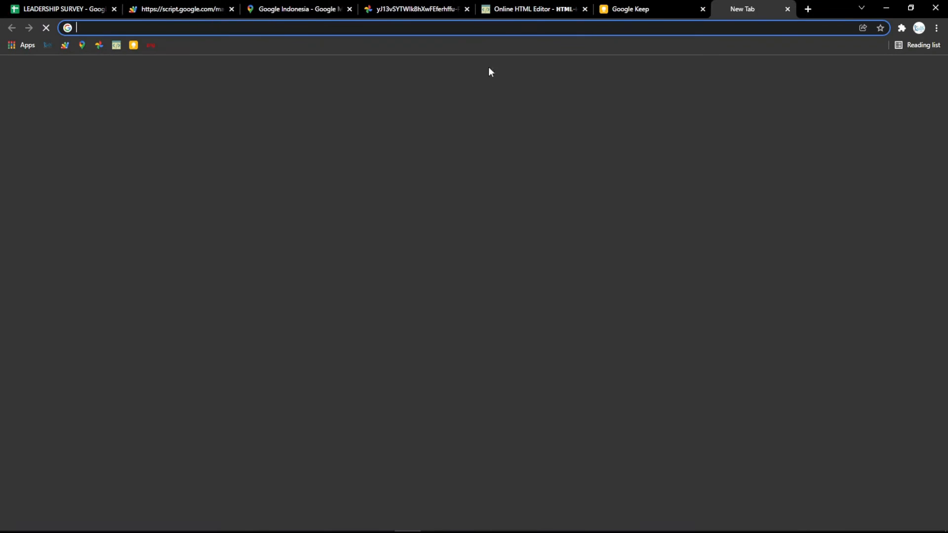
pyautogui.click(151, 48)
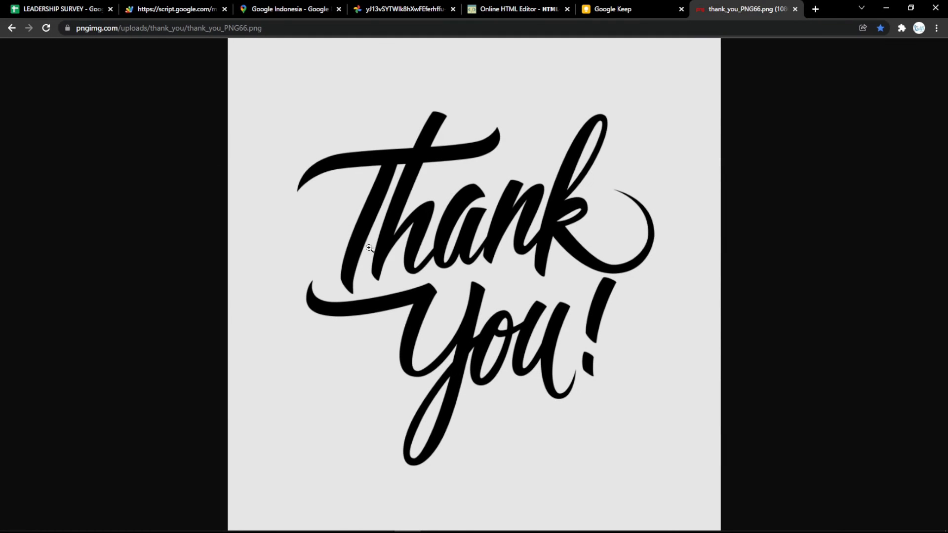
pyautogui.click(303, 28)
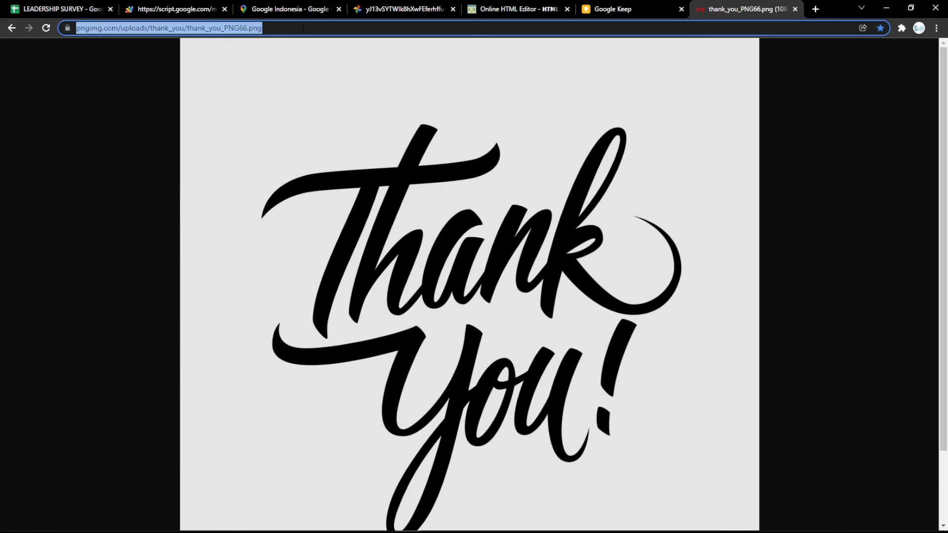
pyautogui.click(378, 140)
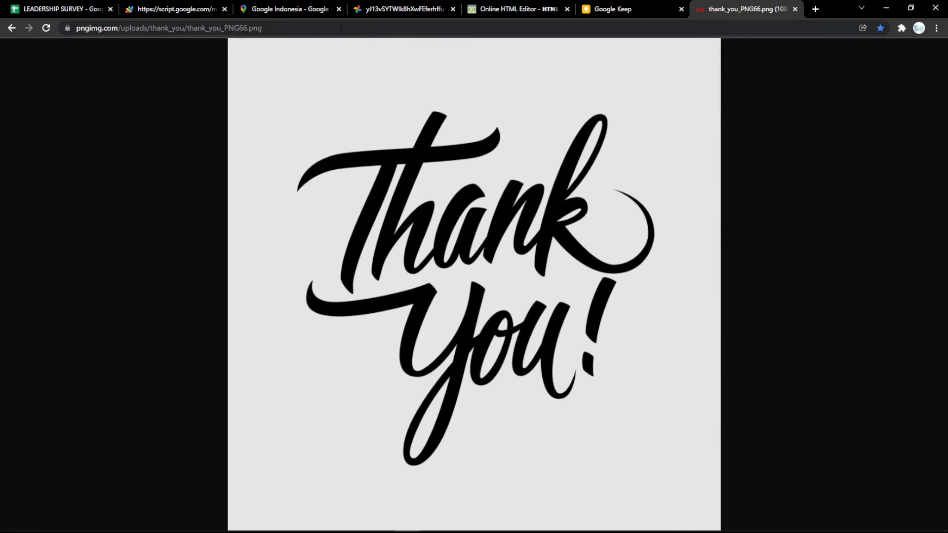
# - Switch to the Online HTML Editor and replace the LEADERSHIP SURVEY heading with the image from the copied Thank You address
pyautogui.click(341, 27)
pyautogui.click(516, 9)
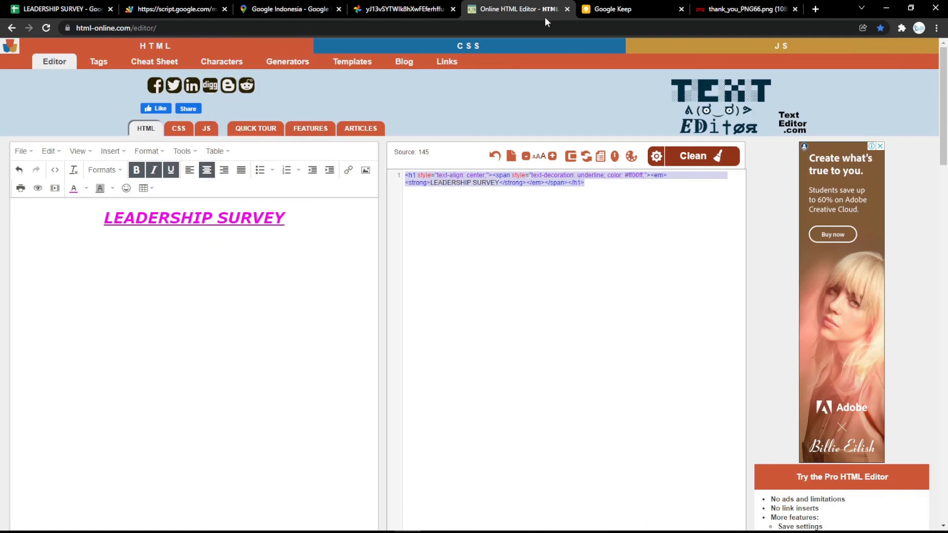
pyautogui.moveTo(295, 216); pyautogui.dragTo(32, 232)
pyautogui.press('BackSpace')
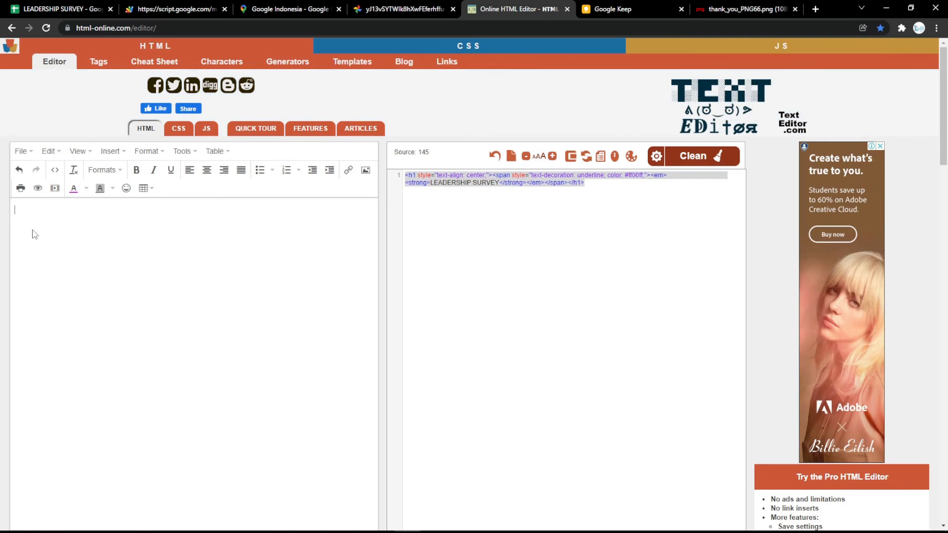
pyautogui.hotkey('ctrl', 'v')
pyautogui.click(157, 274)
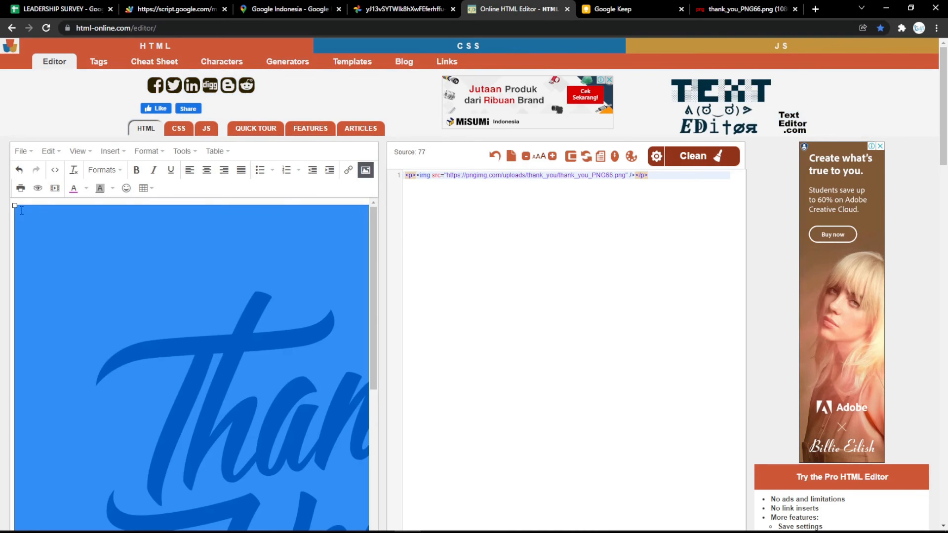
# - Shrink the Thank You image in the preview and set its width and height to 500 in the HTML source
pyautogui.moveTo(15, 206); pyautogui.dragTo(247, 462)
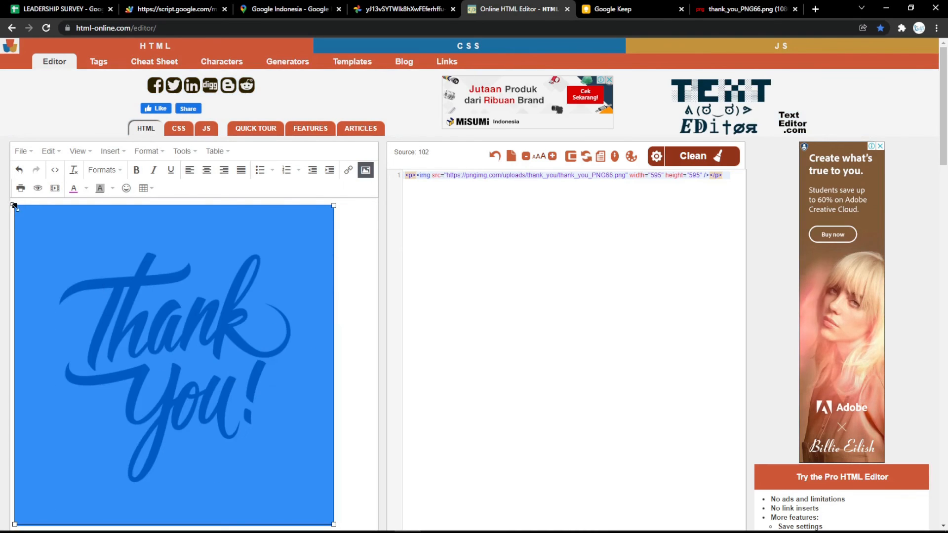
pyautogui.moveTo(14, 206); pyautogui.dragTo(80, 271)
pyautogui.click(658, 177)
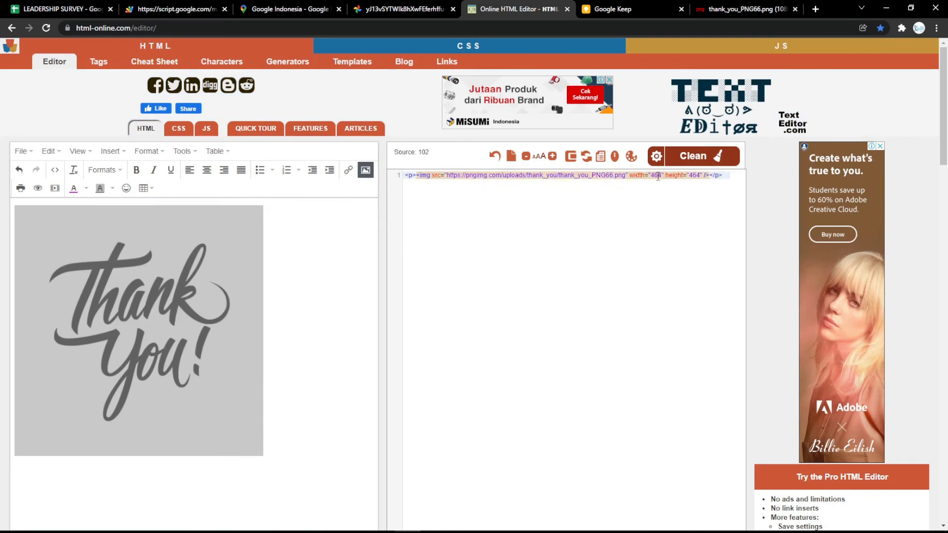
pyautogui.doubleClick(658, 175)
pyautogui.write('500')
pyautogui.doubleClick(695, 176)
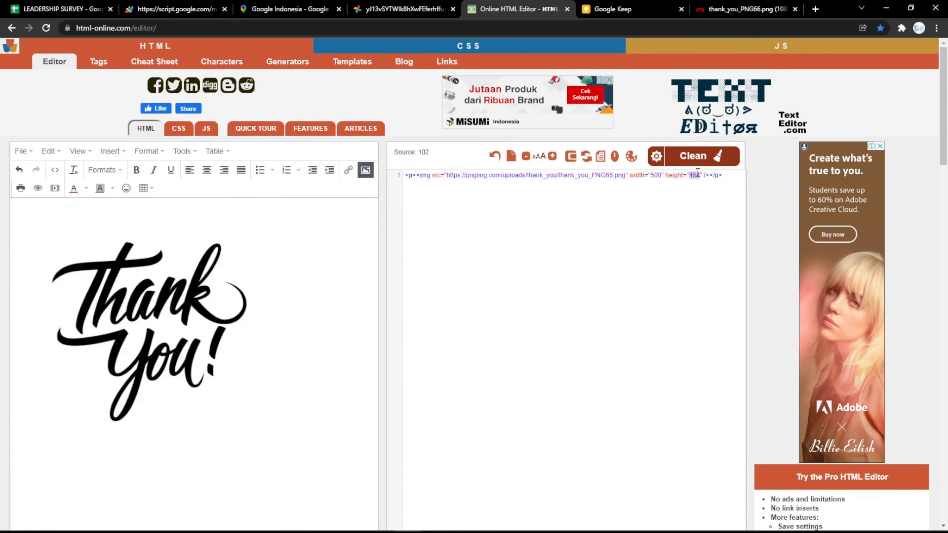
pyautogui.write('500')
pyautogui.click(711, 203)
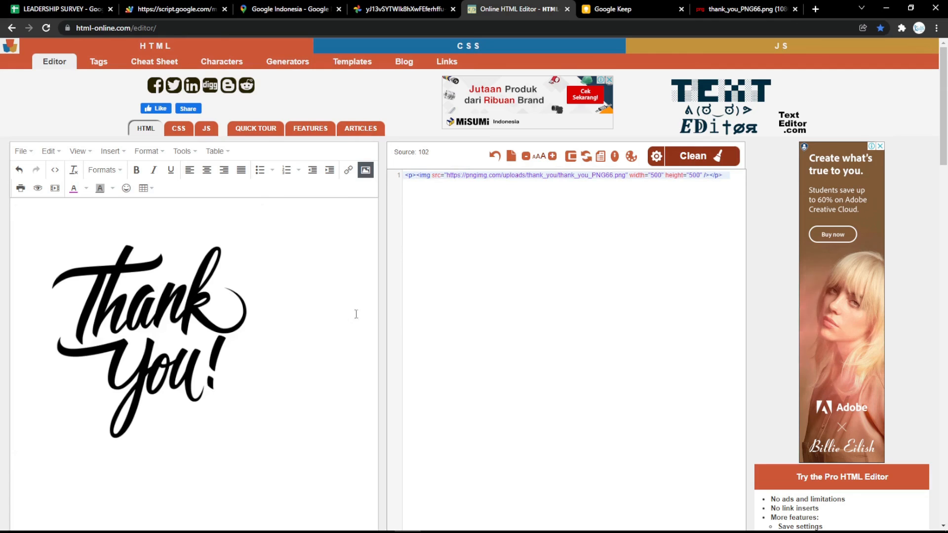
# - Copy the image's HTML over the existing img tag in the Google Sheets Success screen Text setting, and reload the web form's success screen
pyautogui.hotkey('ctrl', 'a')
pyautogui.hotkey('ctrl', 'c')
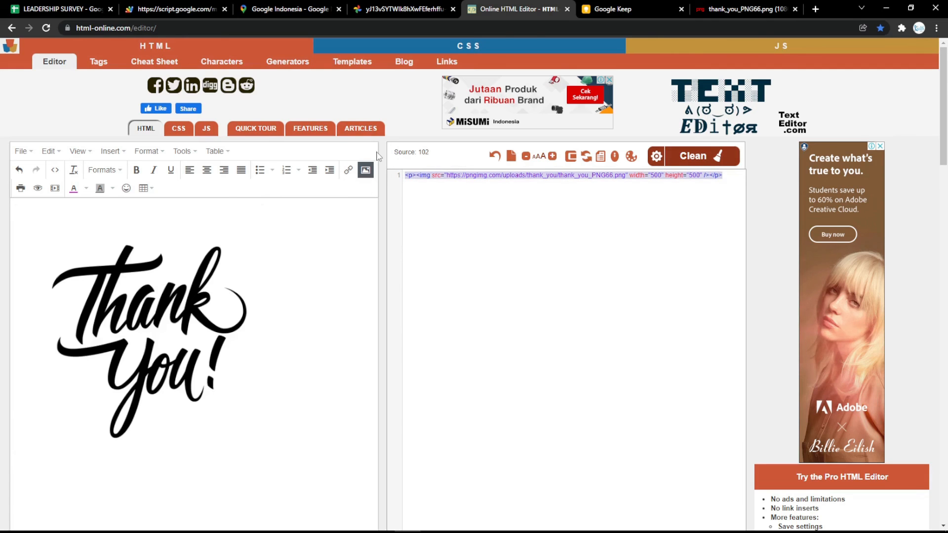
pyautogui.click(62, 9)
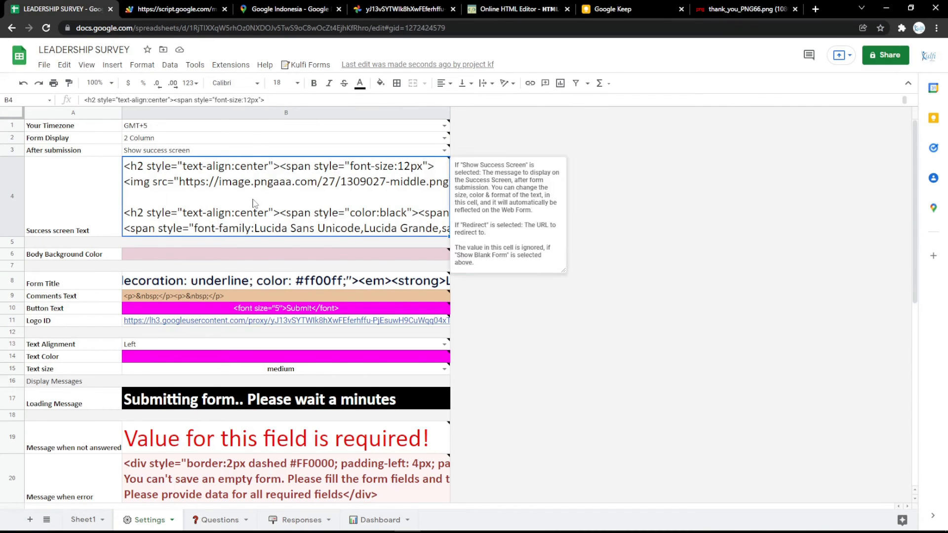
pyautogui.doubleClick(129, 192)
pyautogui.moveTo(125, 183); pyautogui.dragTo(648, 184)
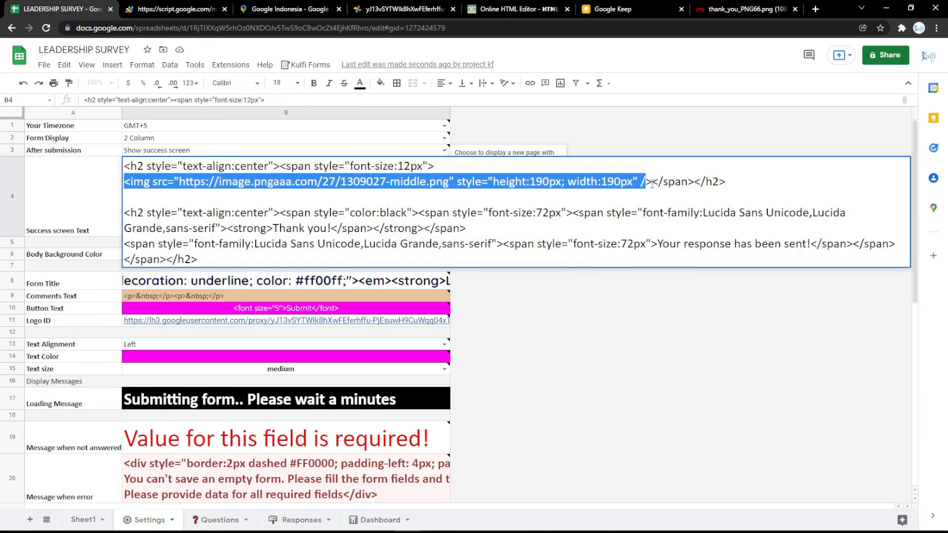
pyautogui.hotkey('ctrl', 'v')
pyautogui.click(636, 301)
pyautogui.click(202, 8)
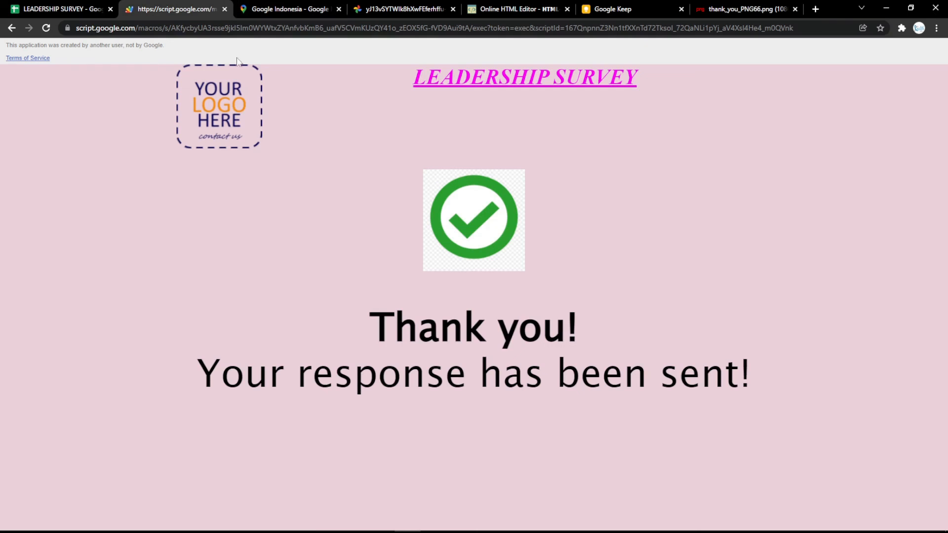
pyautogui.press('F5')
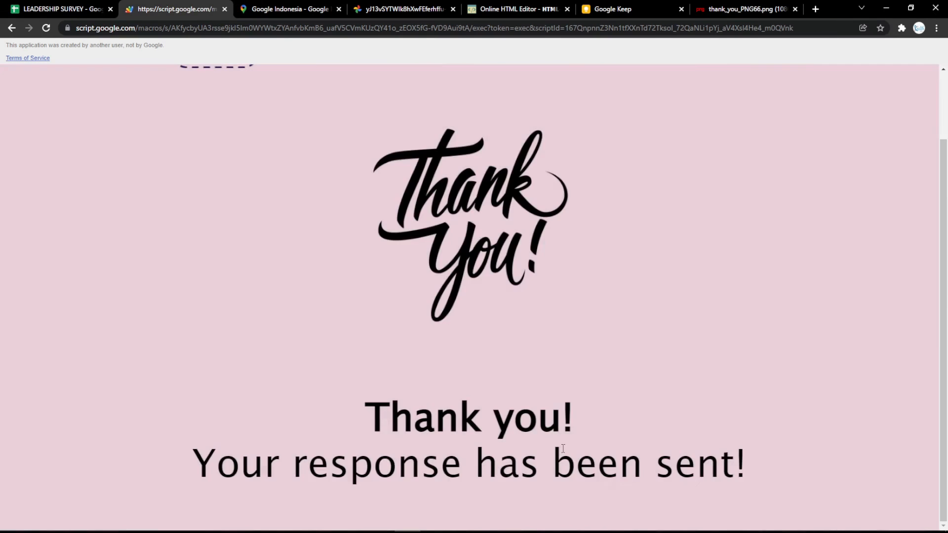